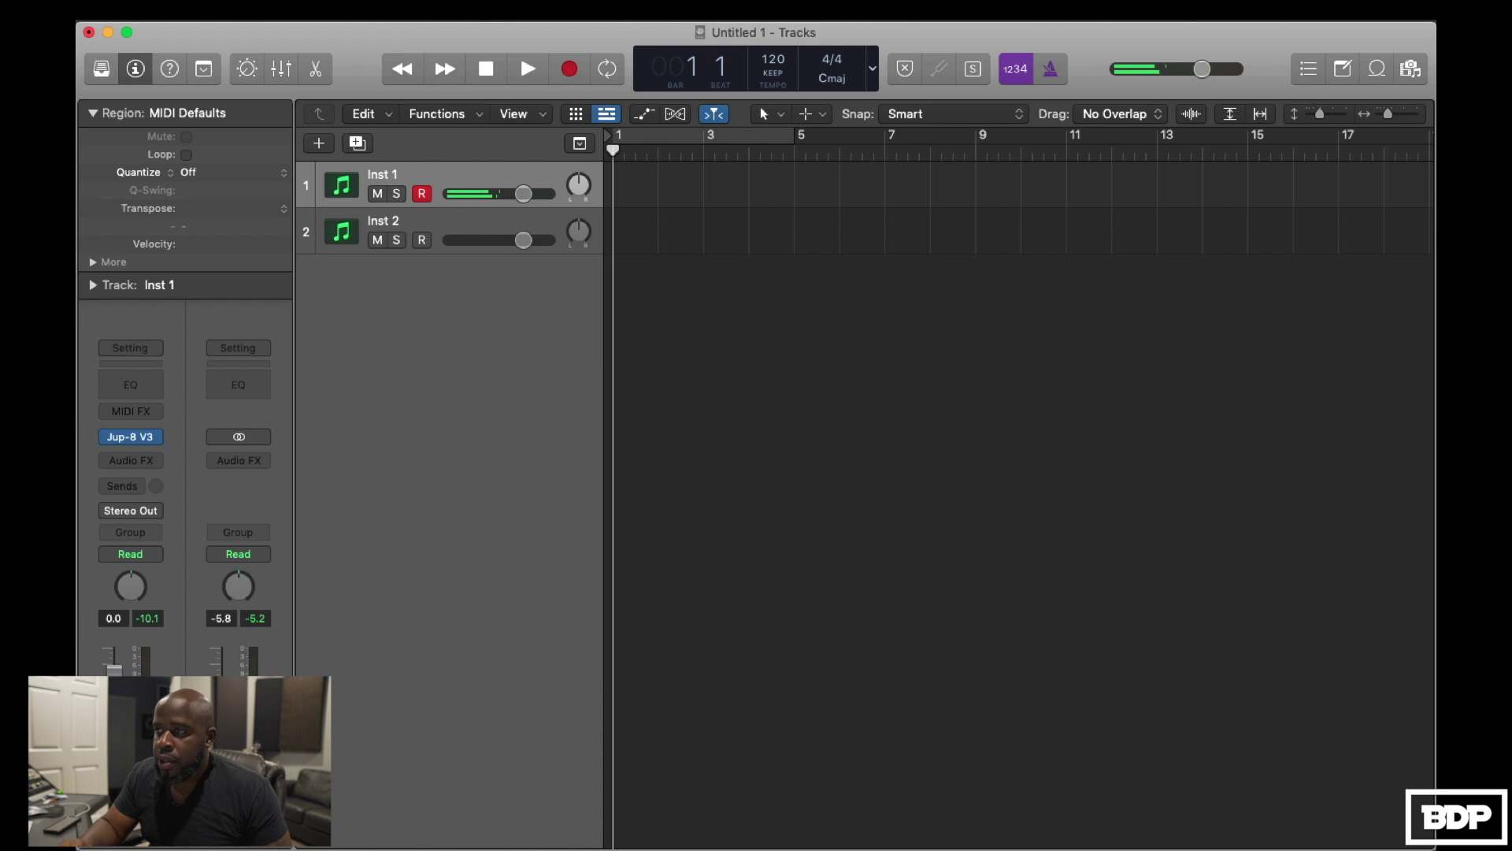
Step: Record a short take of Jup-8 V3 notes, creating the Inst 1 region at the project start
{"action": "left_click", "coordinate": [572, 72]}
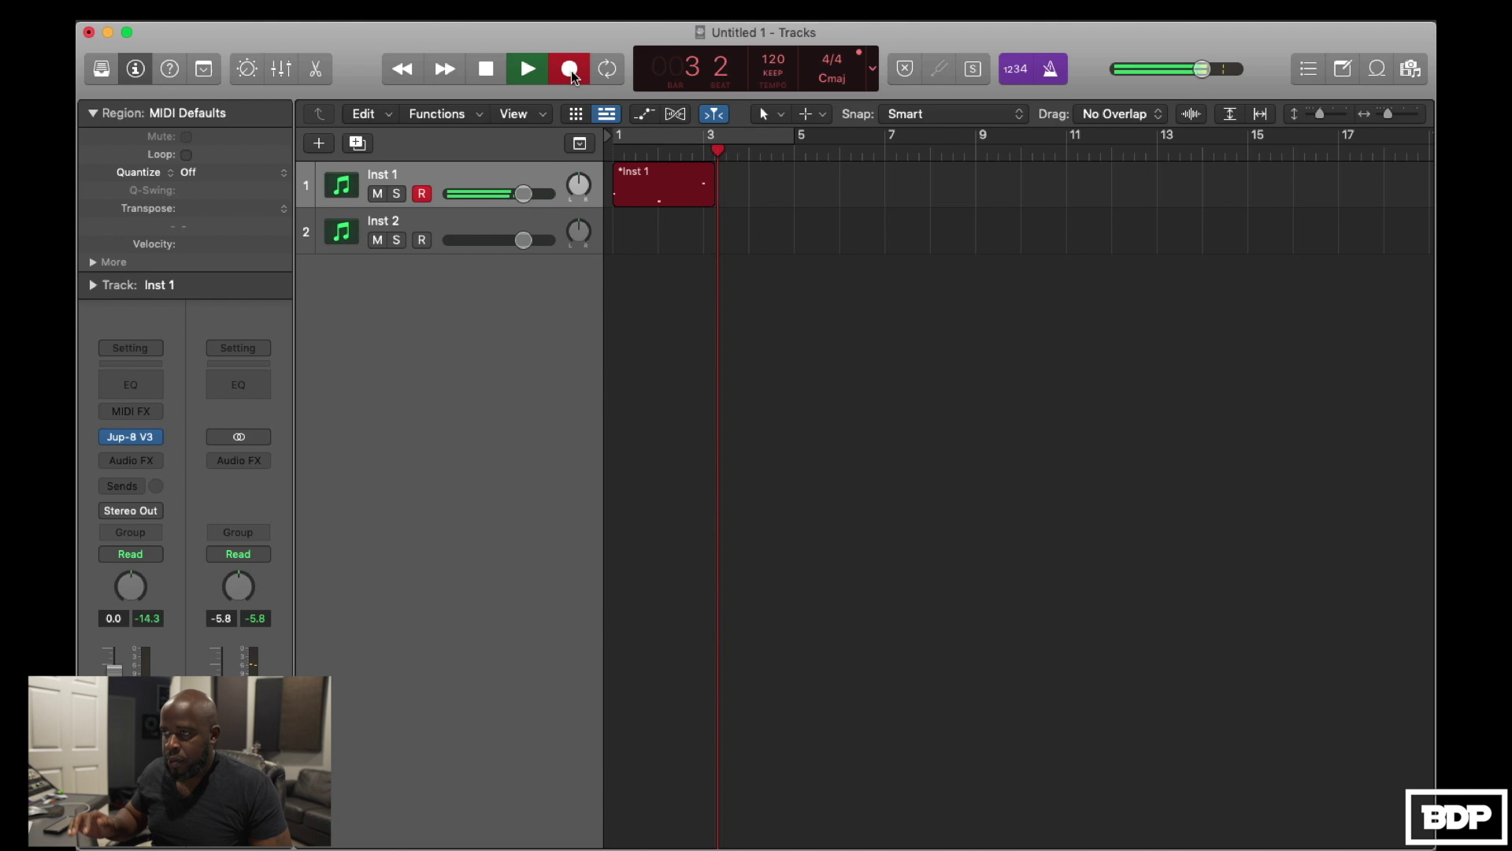
{"action": "left_click", "coordinate": [485, 71]}
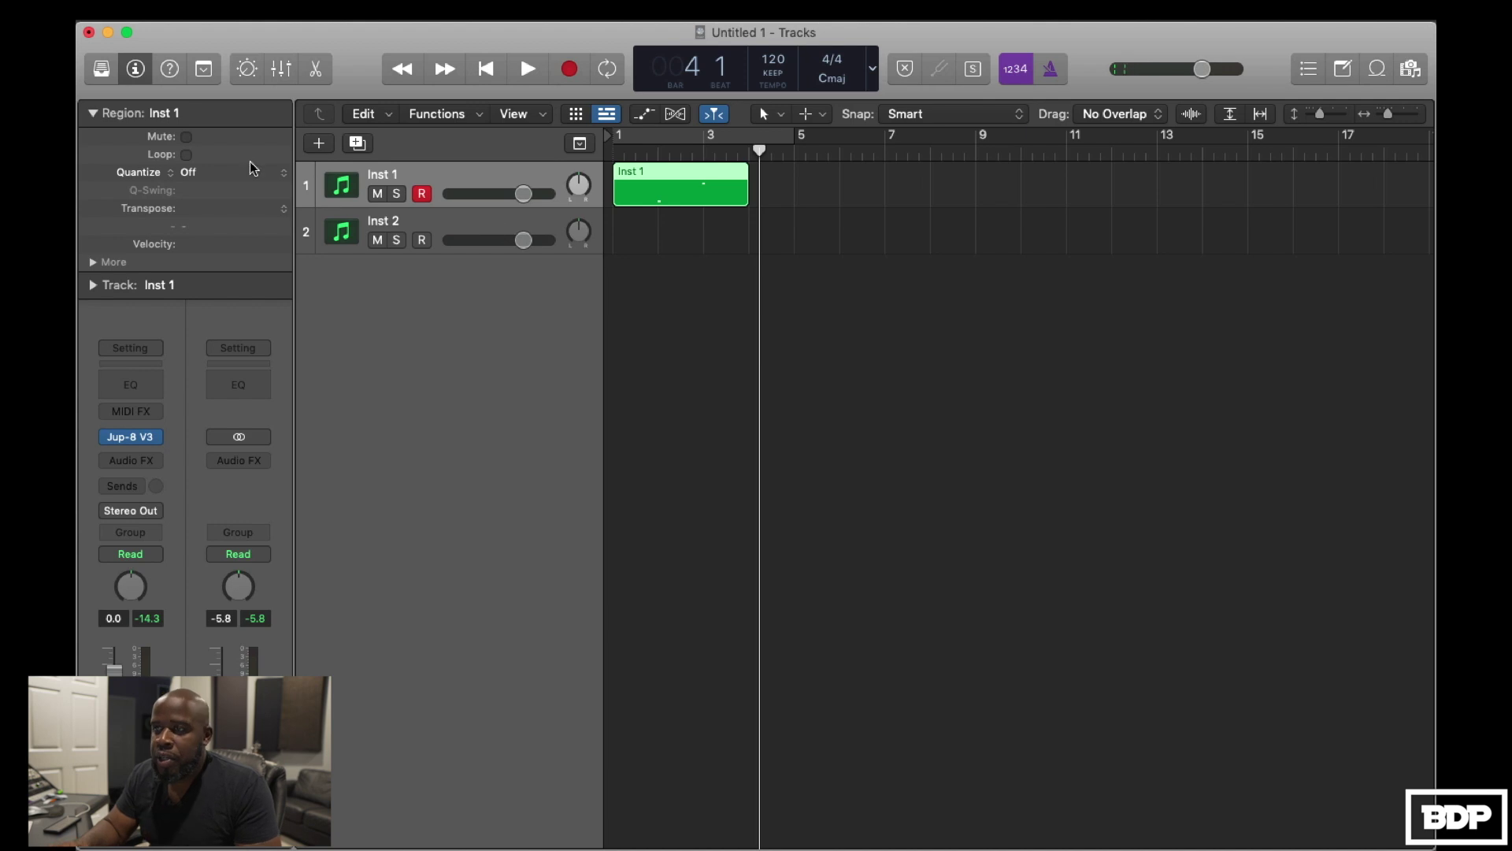
Step: Quantize the Inst 1 region to 1/8 Note and play it back from the beginning
{"action": "left_click", "coordinate": [276, 174]}
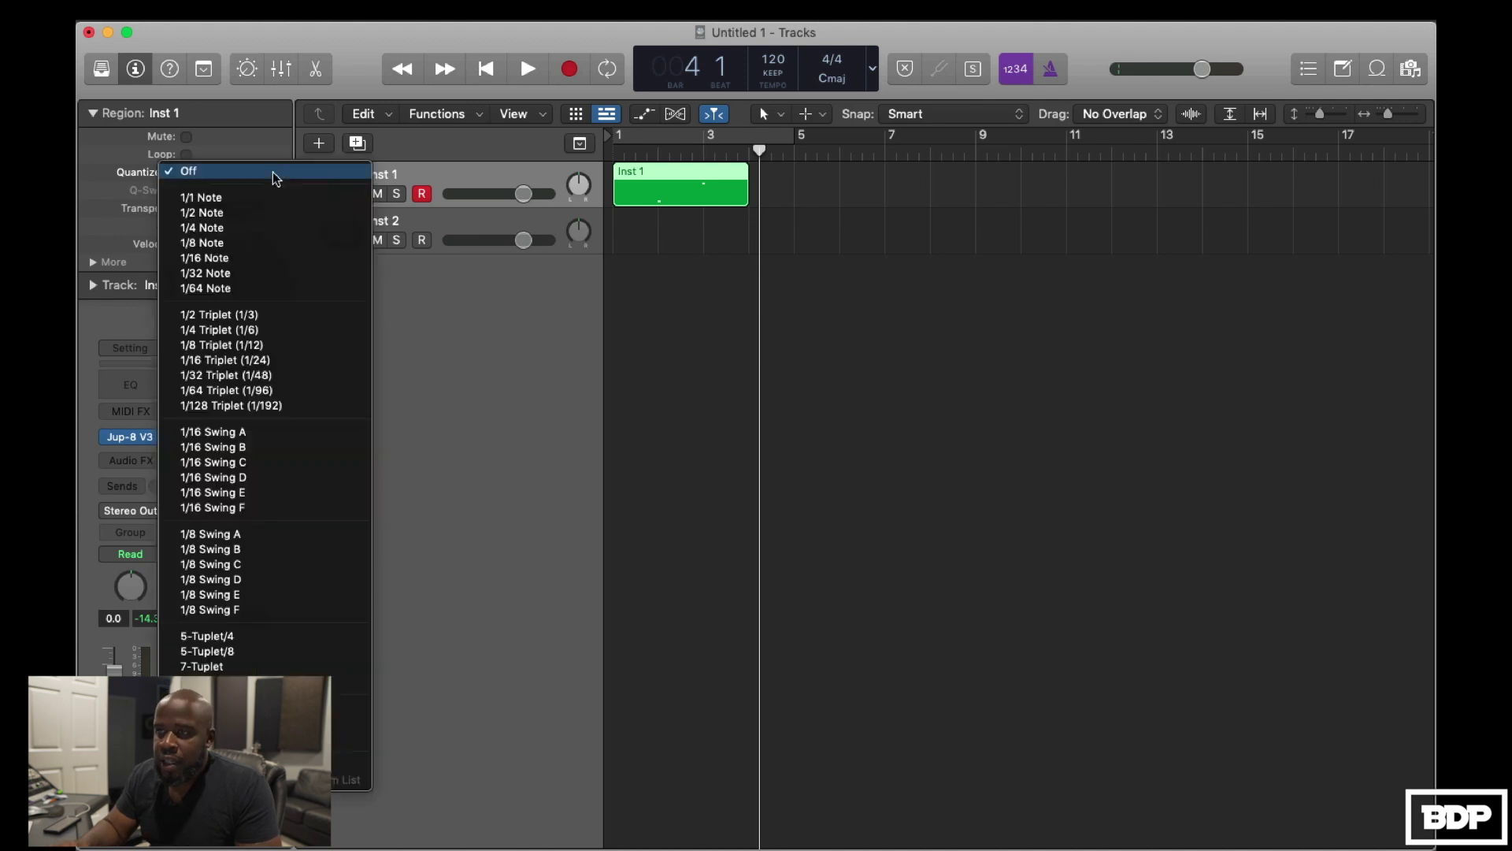
{"action": "left_click", "coordinate": [233, 252]}
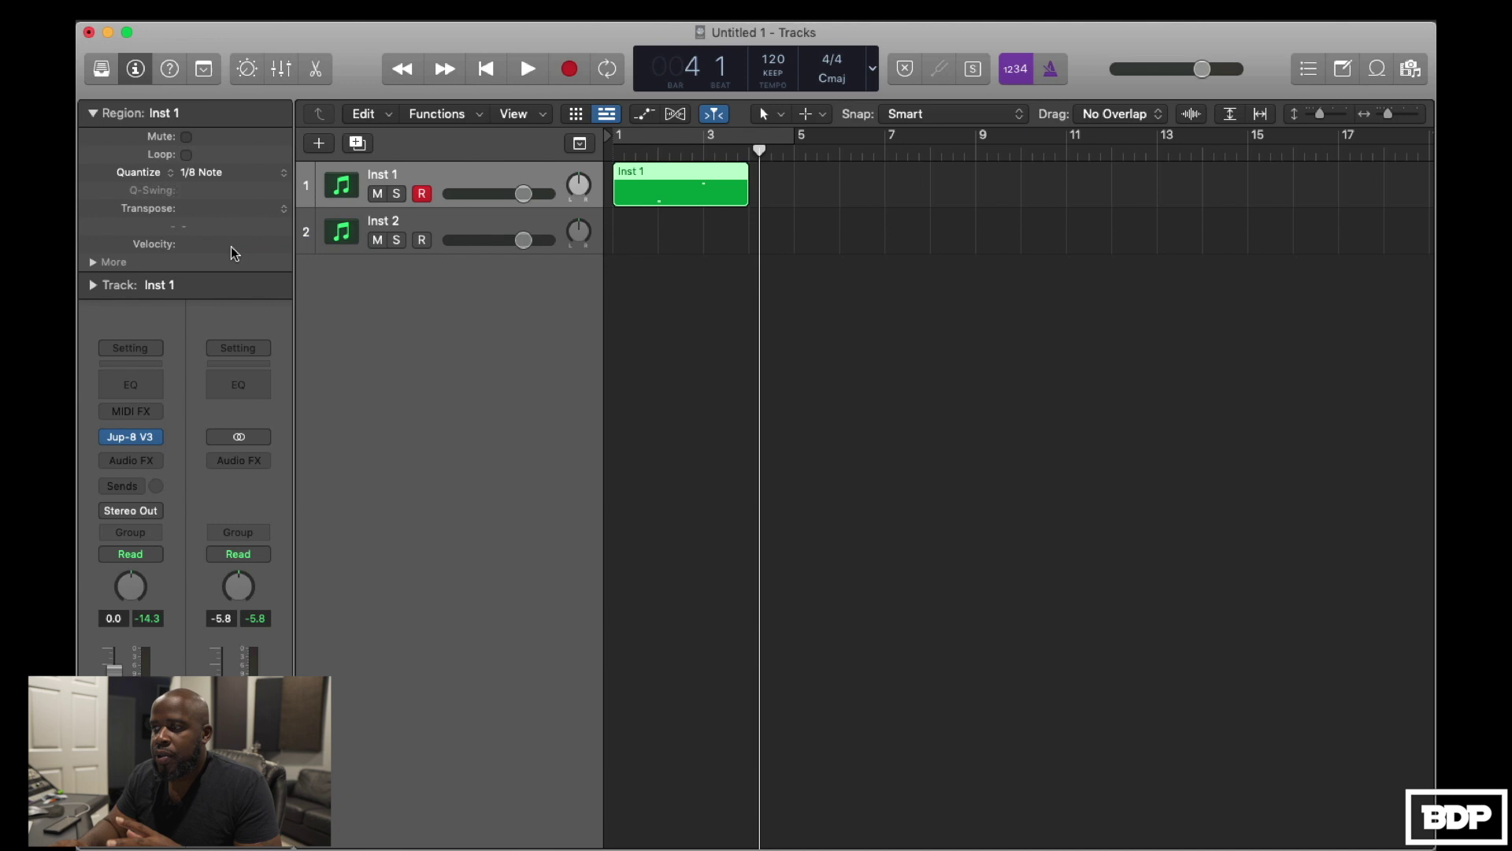
{"action": "left_click", "coordinate": [488, 71]}
{"action": "key", "text": "space"}
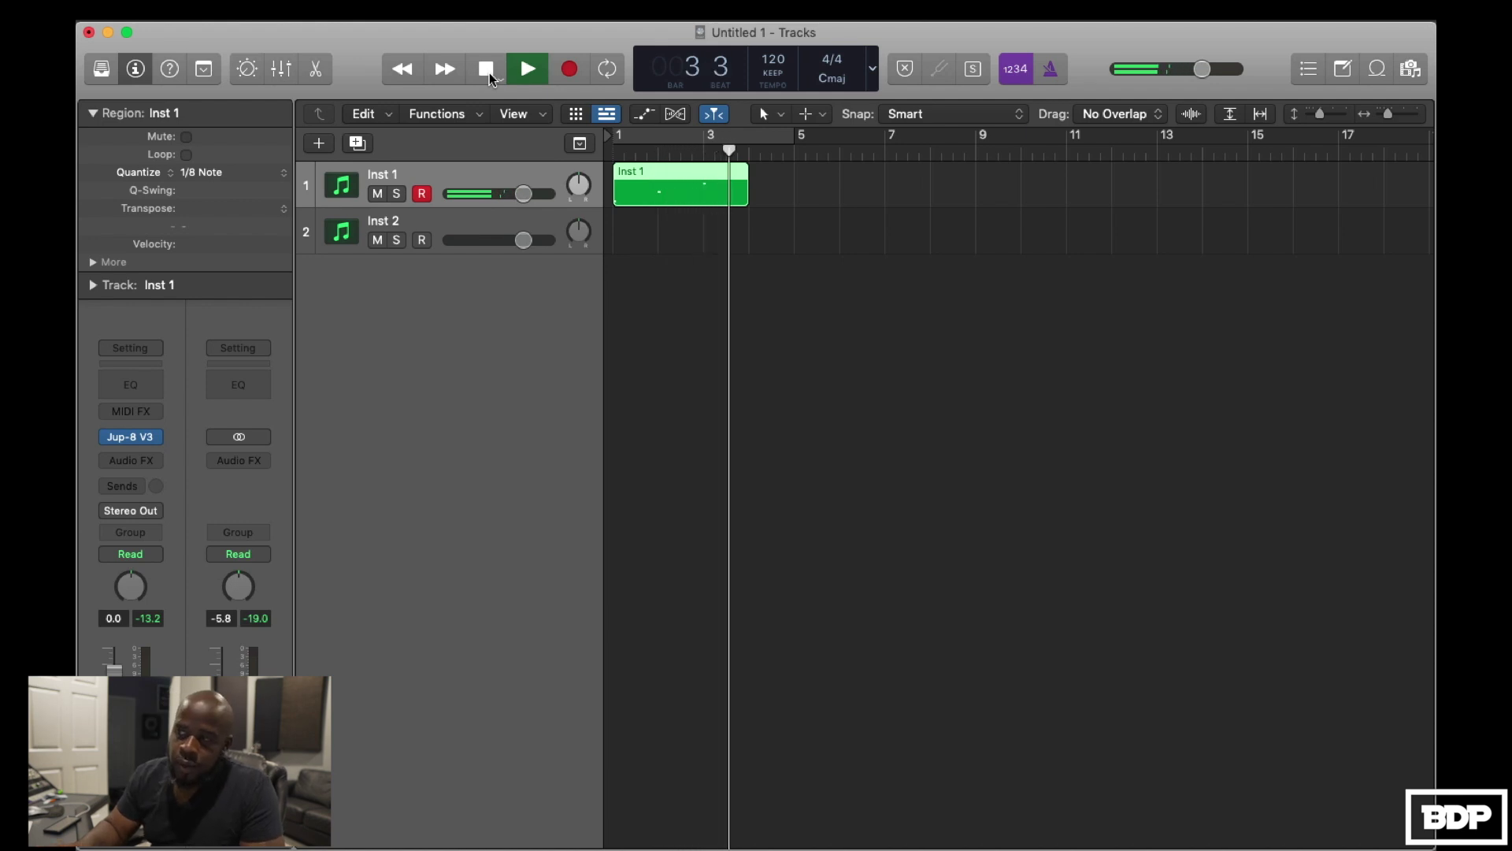
{"action": "left_click", "coordinate": [486, 69]}
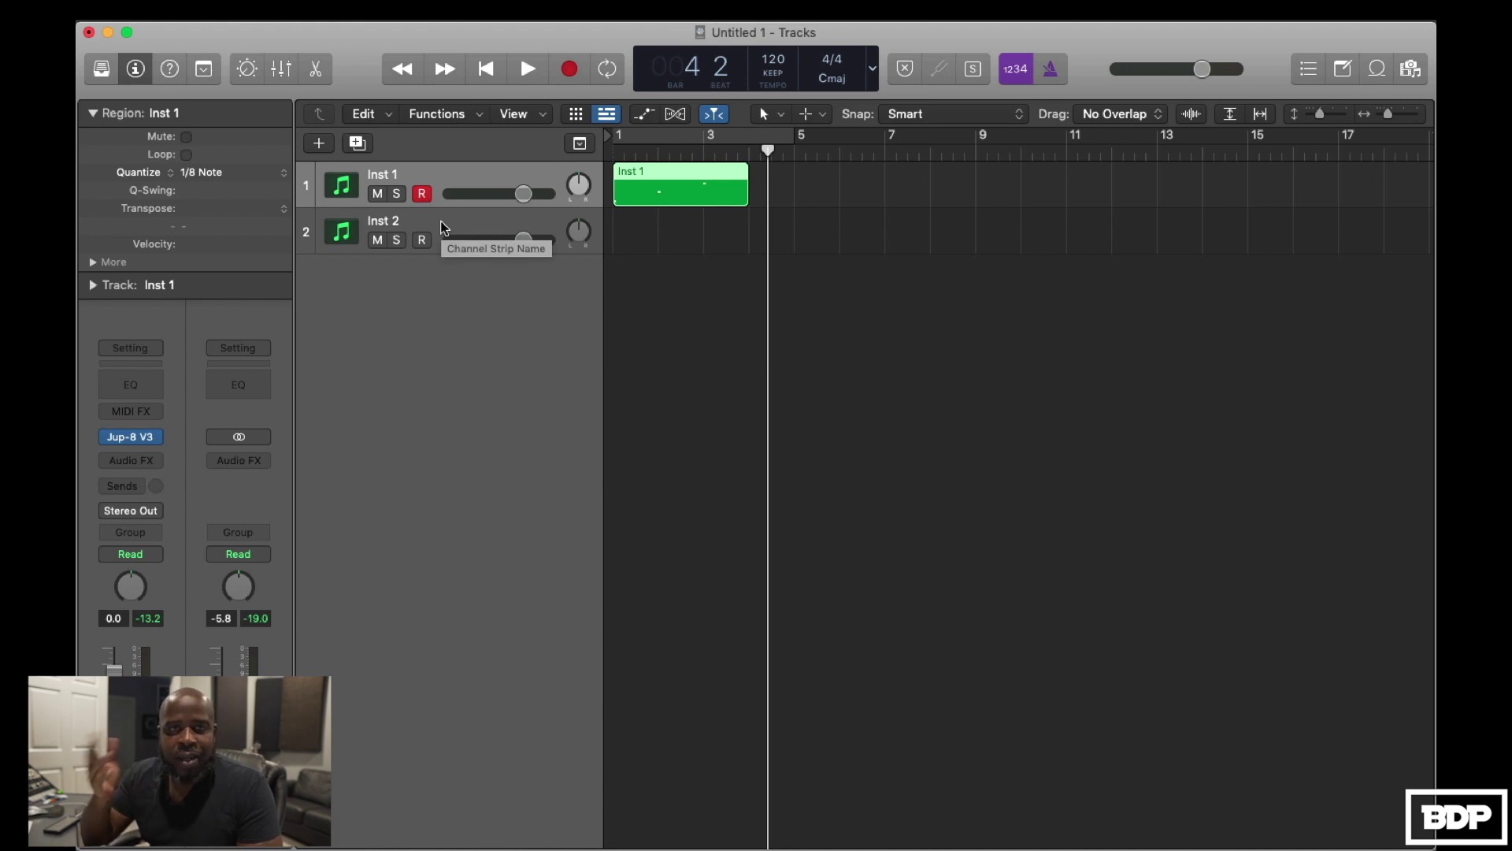
Step: Load Sampler (Multi-Sample) on Inst 2 and drop the Inst 1 region in as five mapped zones
{"action": "left_click", "coordinate": [442, 227]}
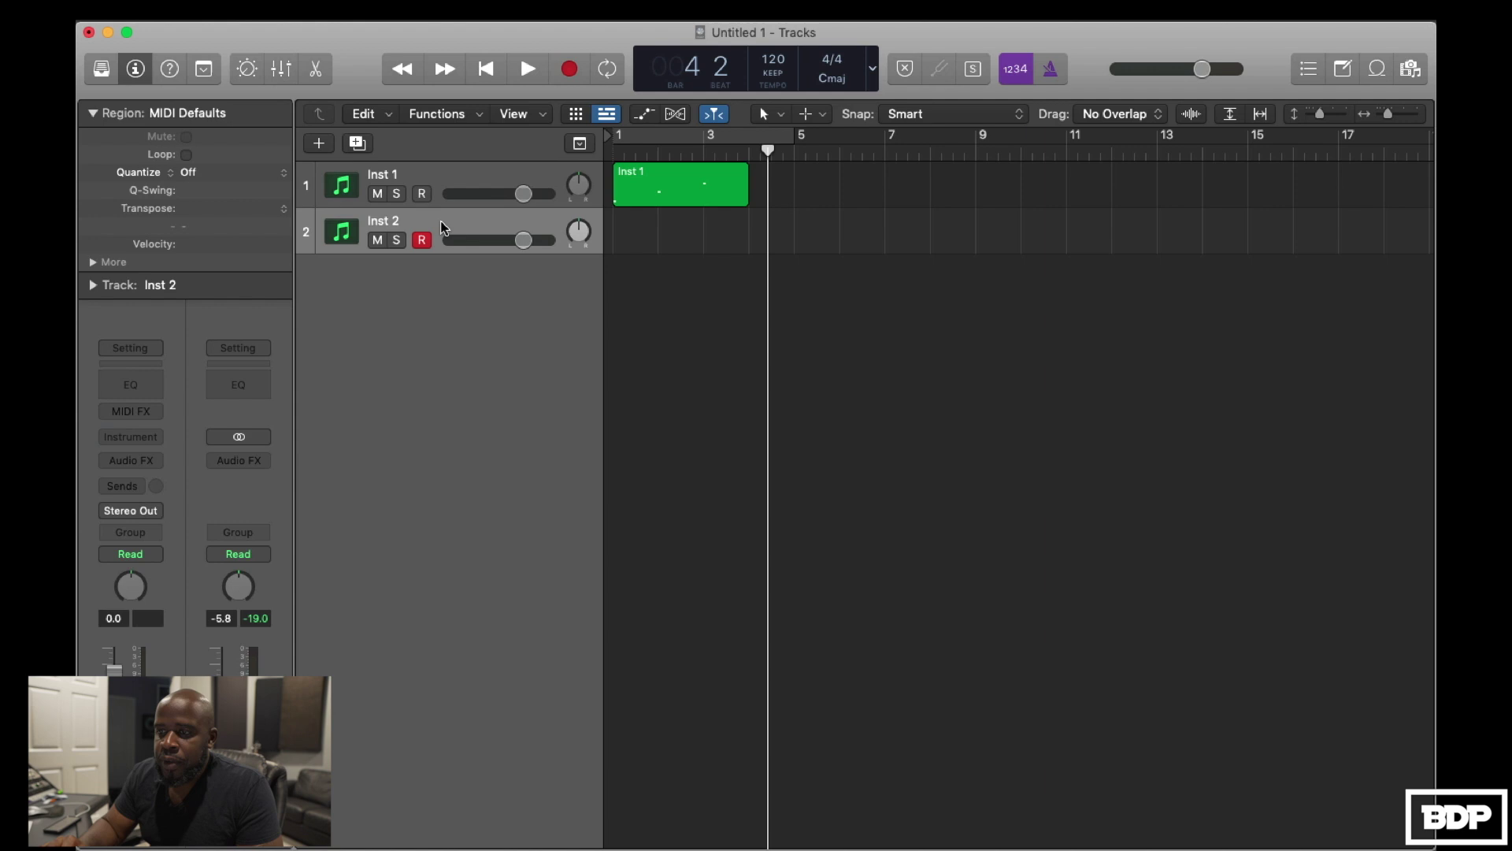
{"action": "left_click", "coordinate": [148, 444]}
{"action": "mouse_move", "coordinate": [169, 500]}
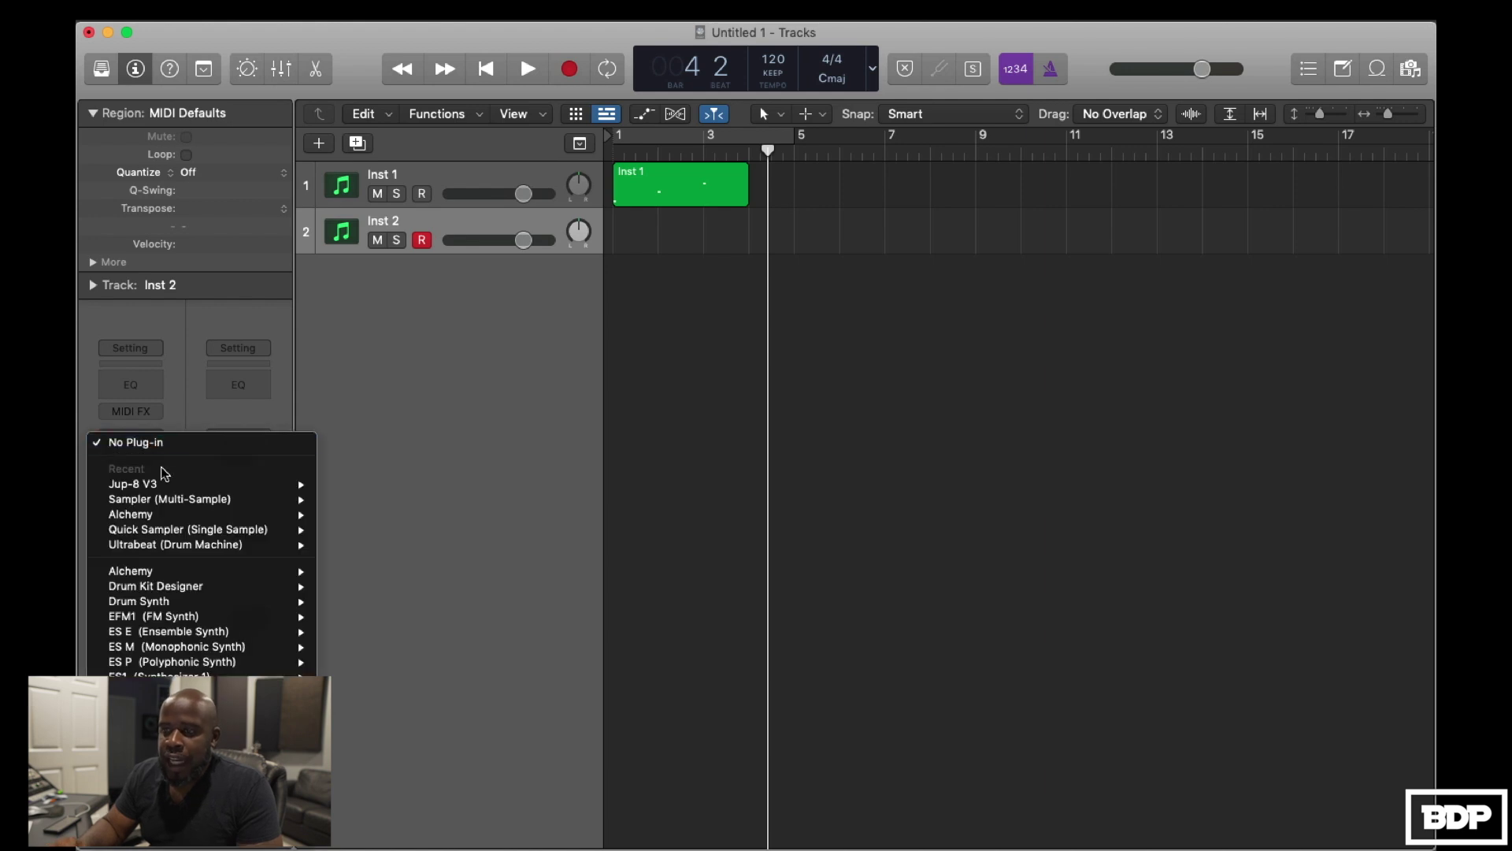
{"action": "left_click", "coordinate": [371, 529]}
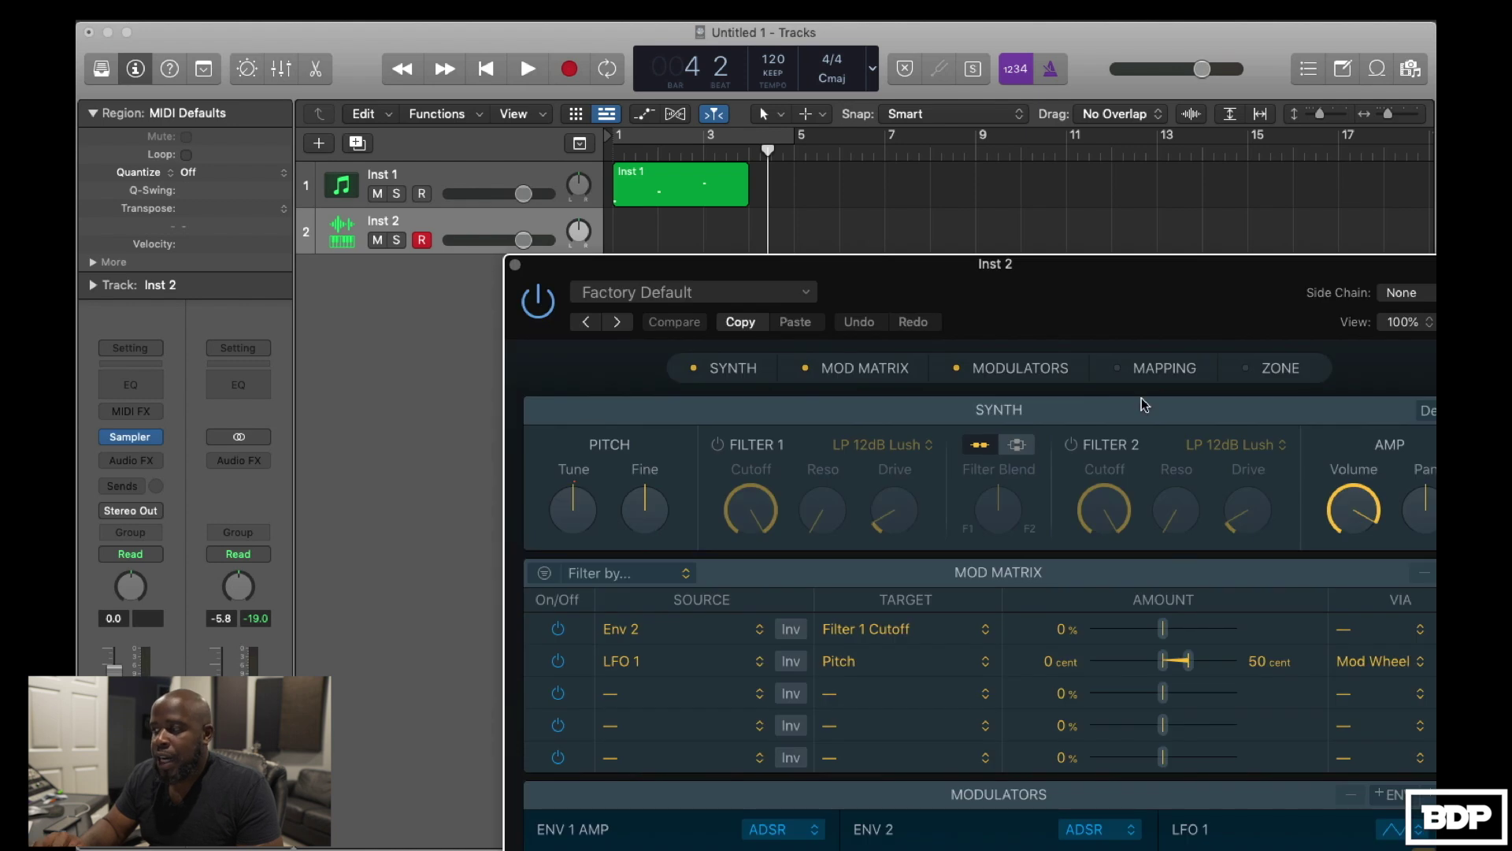
{"action": "left_click_drag", "start_coordinate": [1089, 265], "coordinate": [875, 244]}
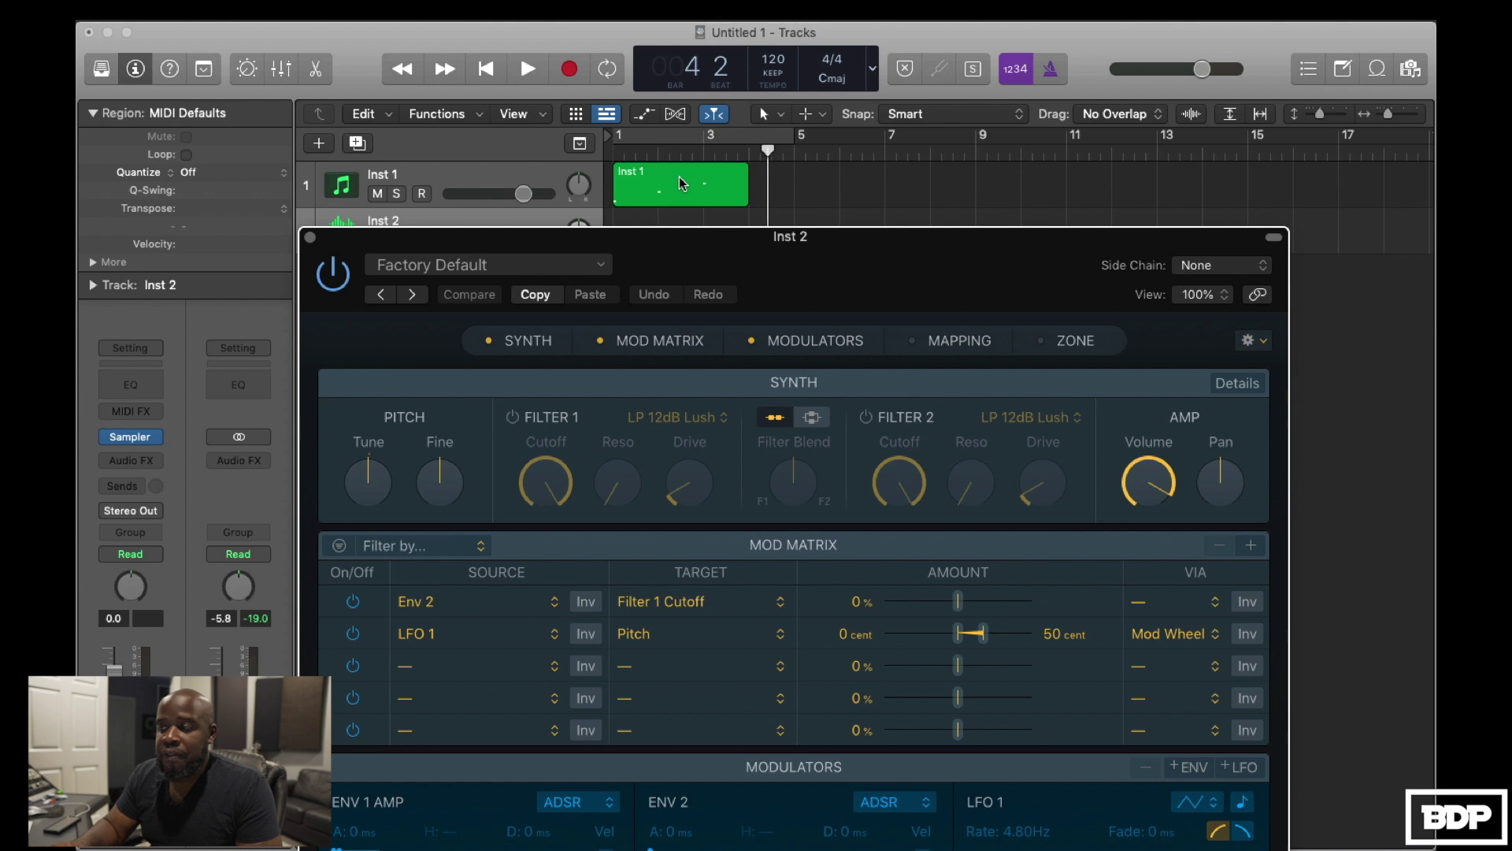
{"action": "left_click_drag", "start_coordinate": [652, 185], "coordinate": [1085, 350]}
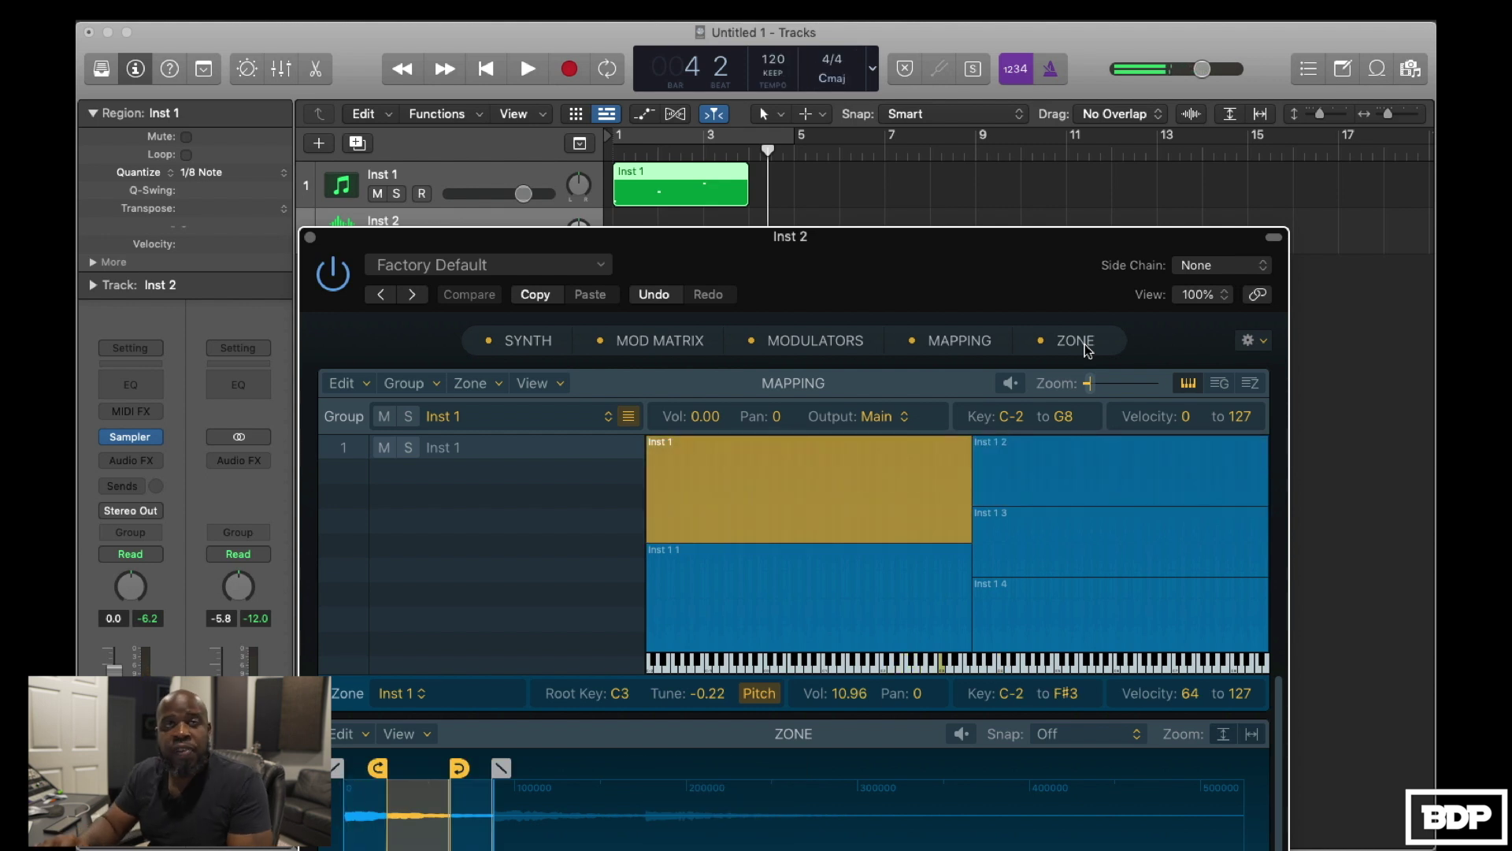
Step: Extend the ENV 1 AMP release in the Sampler's Modulators view, then close the Sampler
{"action": "left_click", "coordinate": [816, 341]}
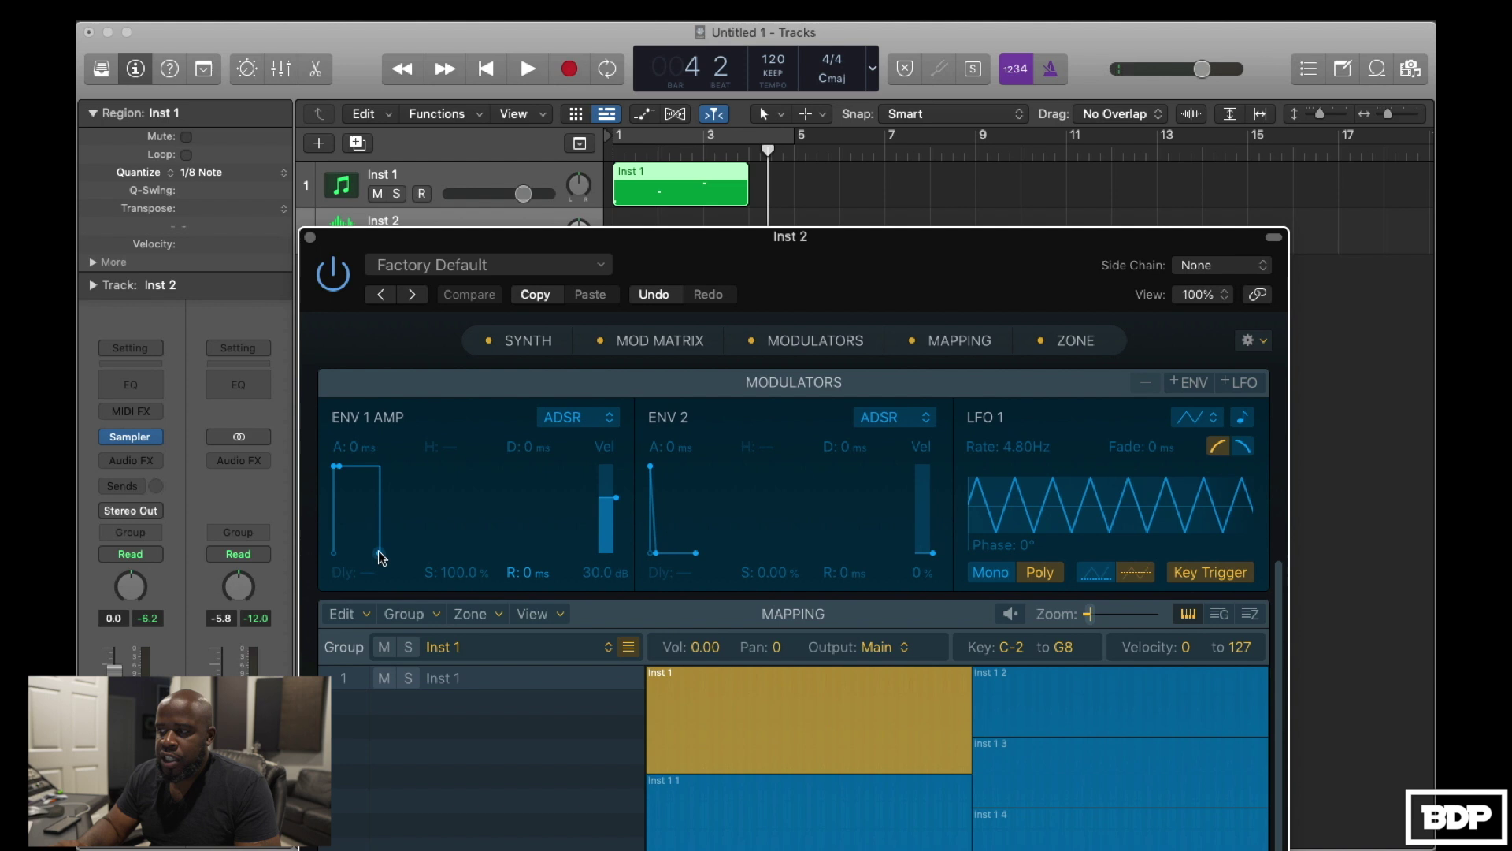
{"action": "left_click_drag", "start_coordinate": [378, 550], "coordinate": [417, 561]}
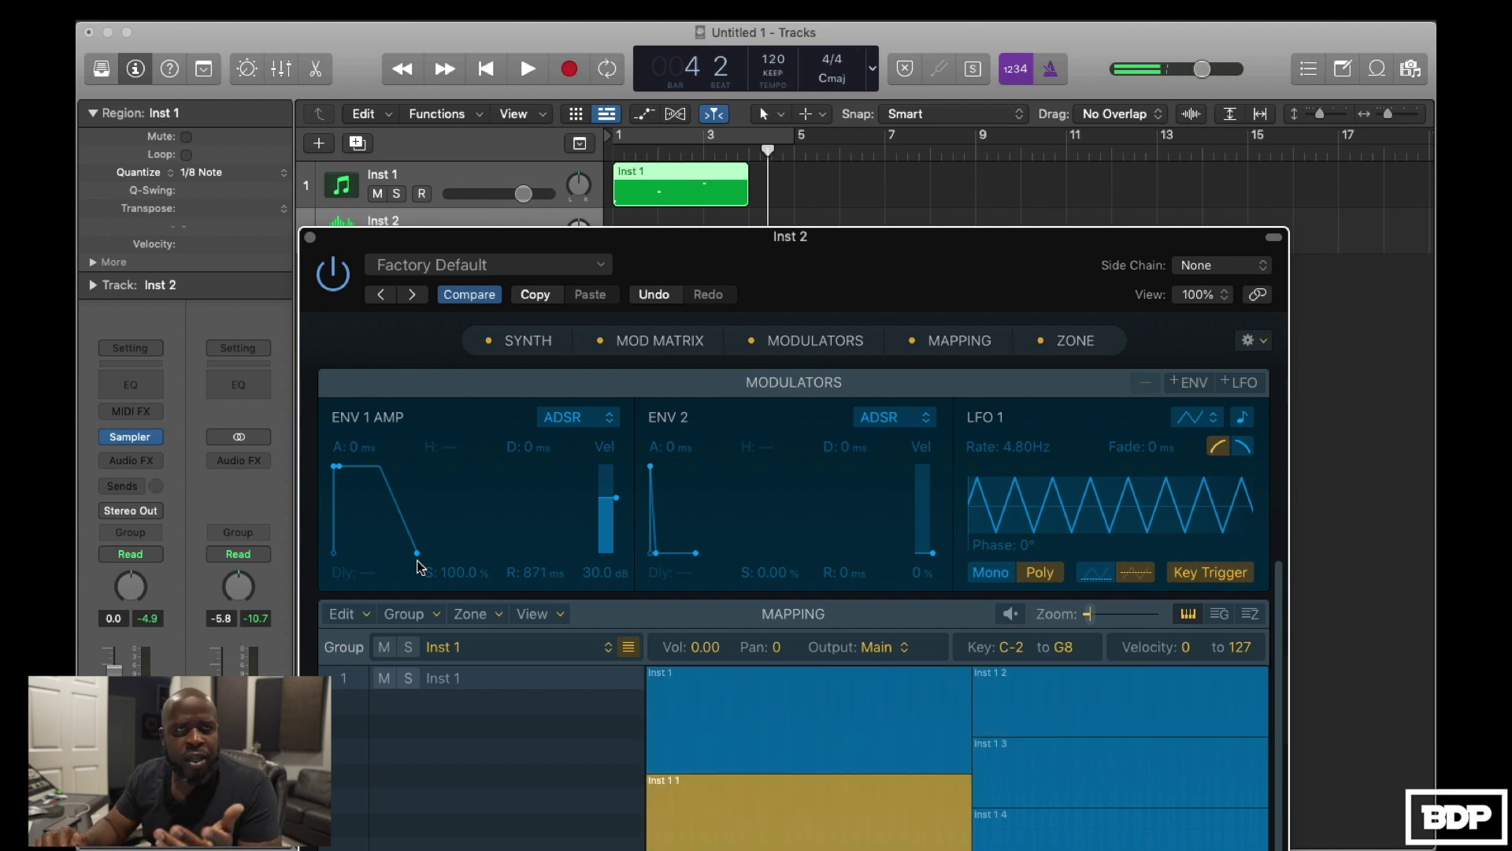
{"action": "left_click", "coordinate": [309, 240]}
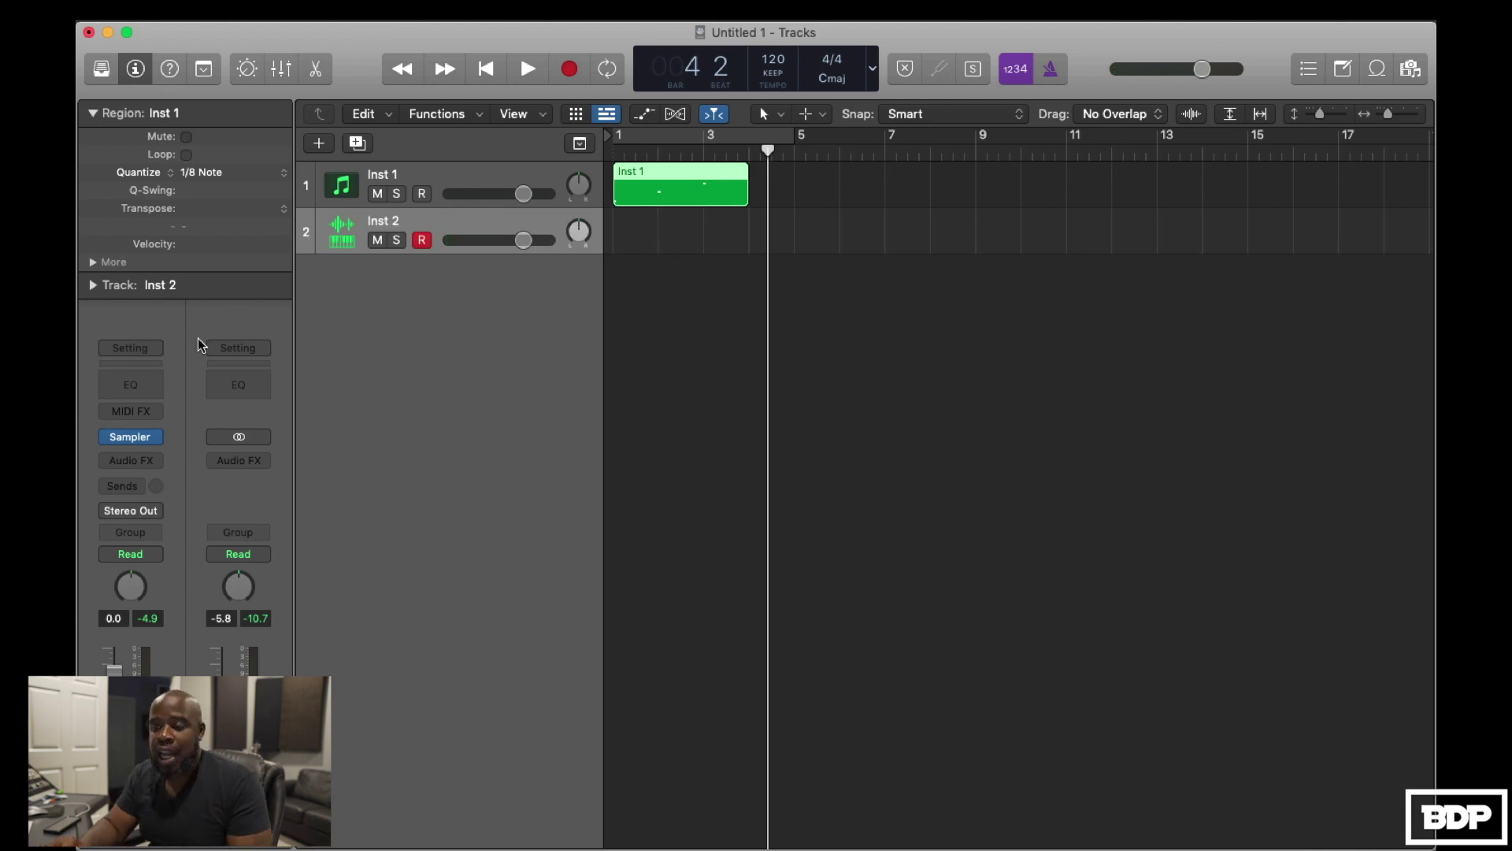
Step: Step Inst 1's Jup-8 V3 forward to the Heaven's Pearls preset and delete the old region
{"action": "left_click", "coordinate": [449, 177]}
{"action": "left_click", "coordinate": [133, 439]}
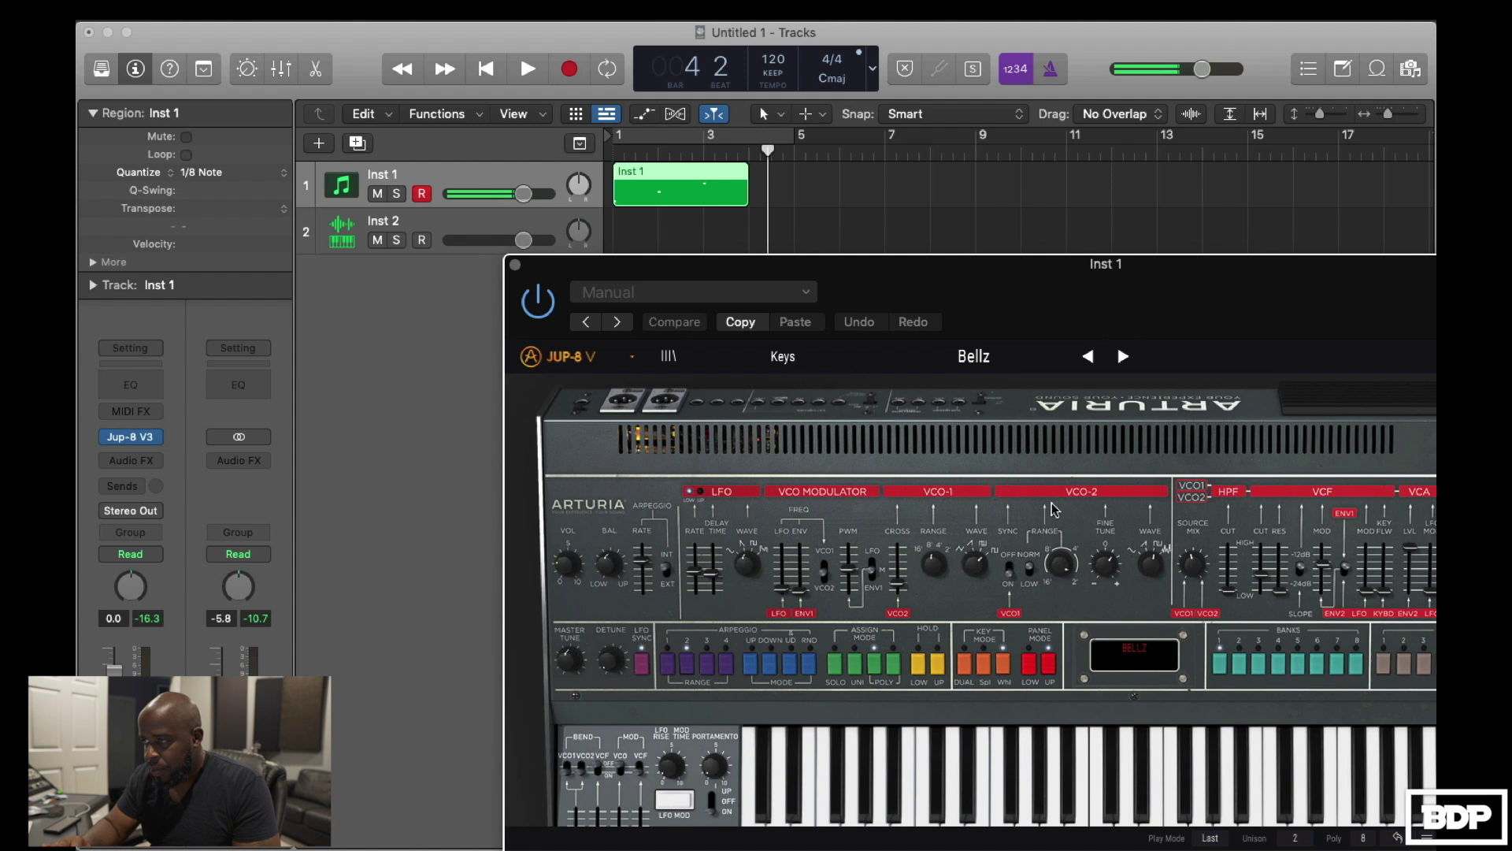
{"action": "left_click", "coordinate": [1124, 355]}
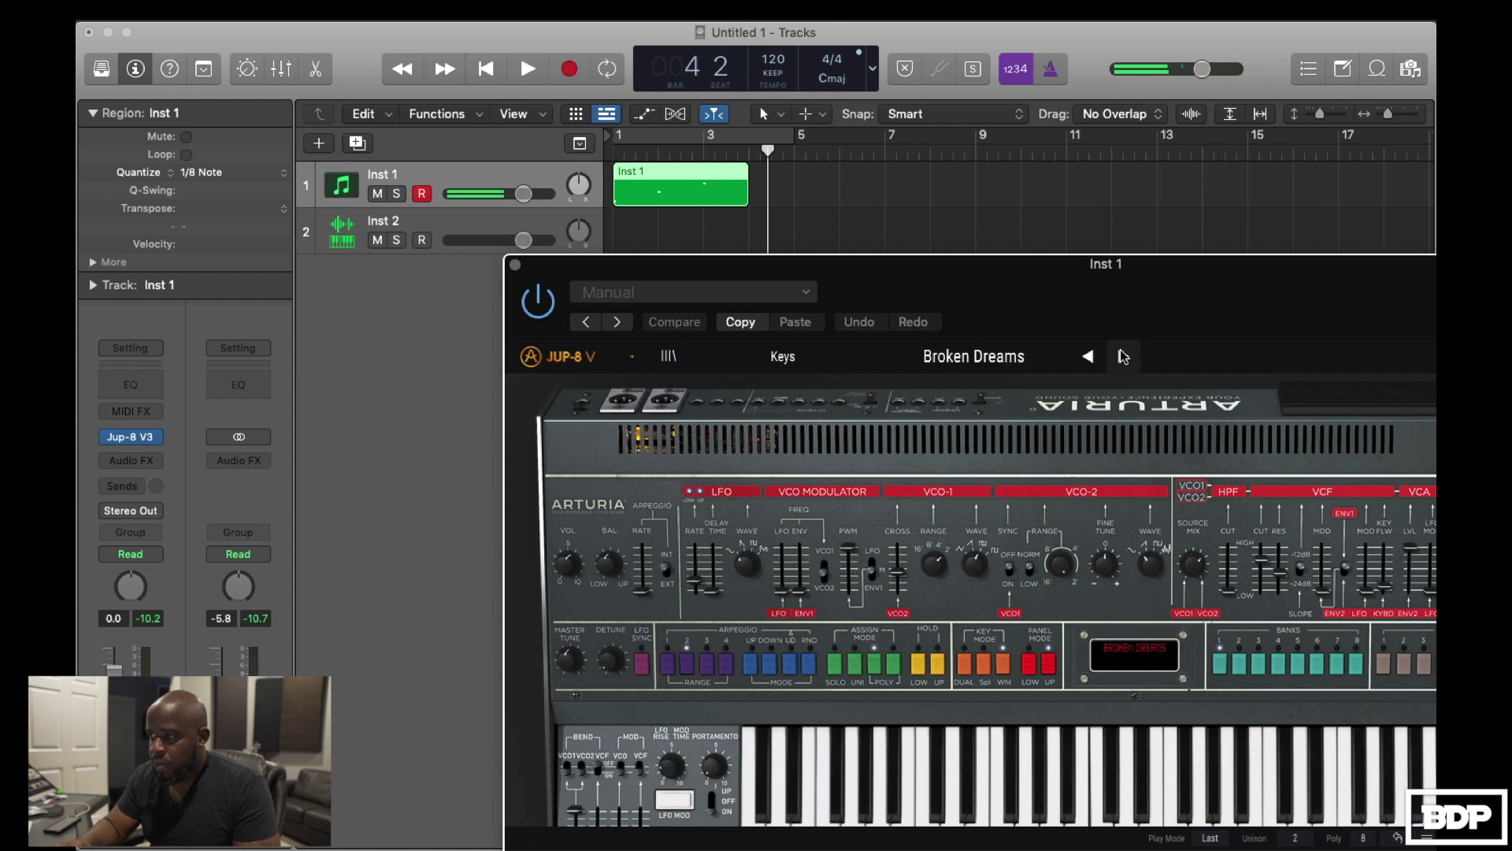
{"action": "left_click", "coordinate": [1123, 355]}
{"action": "left_click", "coordinate": [1122, 355]}
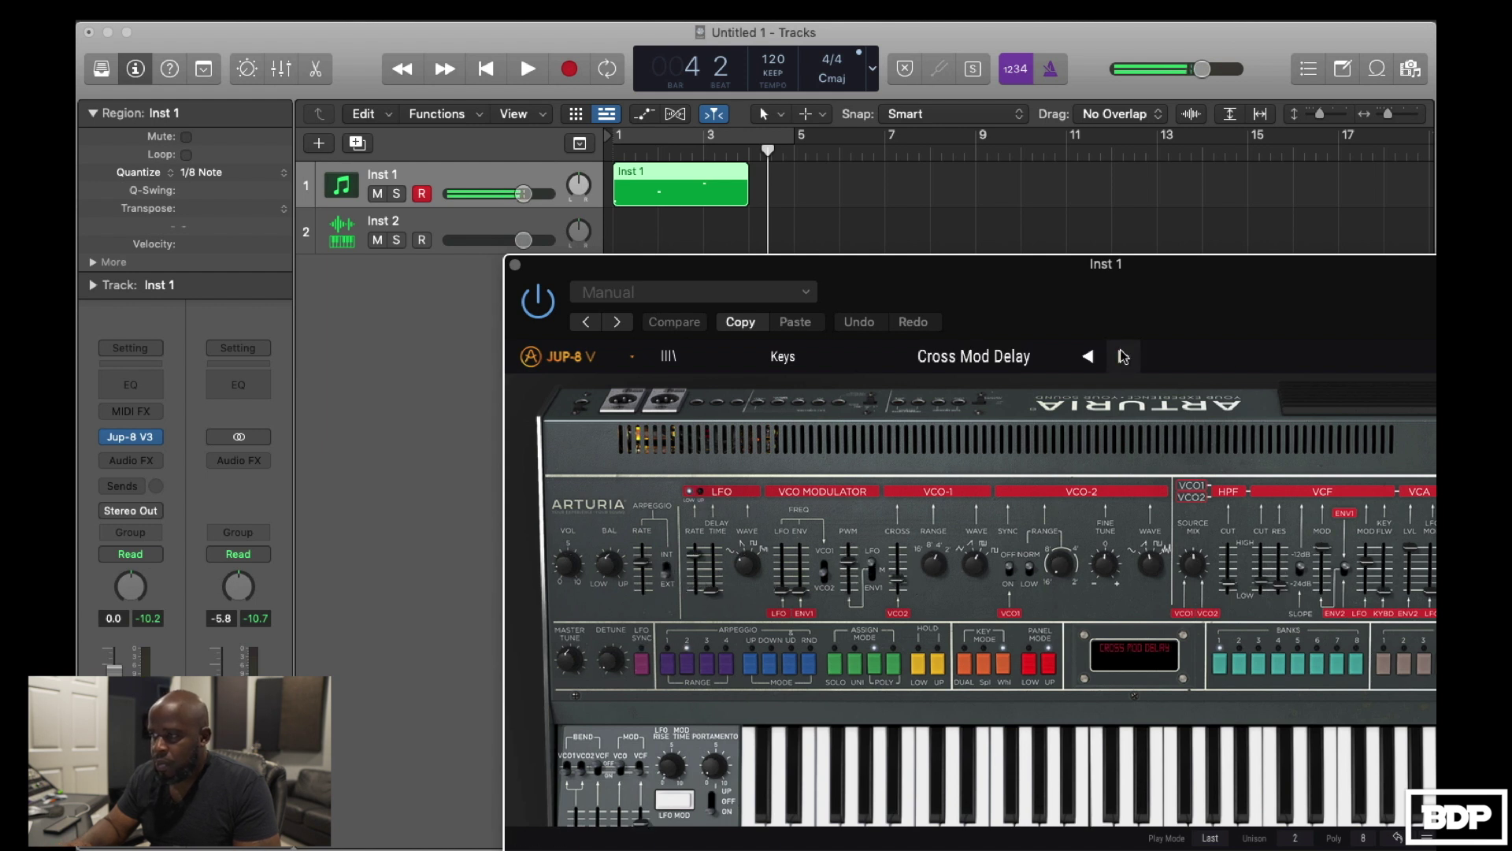
{"action": "left_click", "coordinate": [1123, 356]}
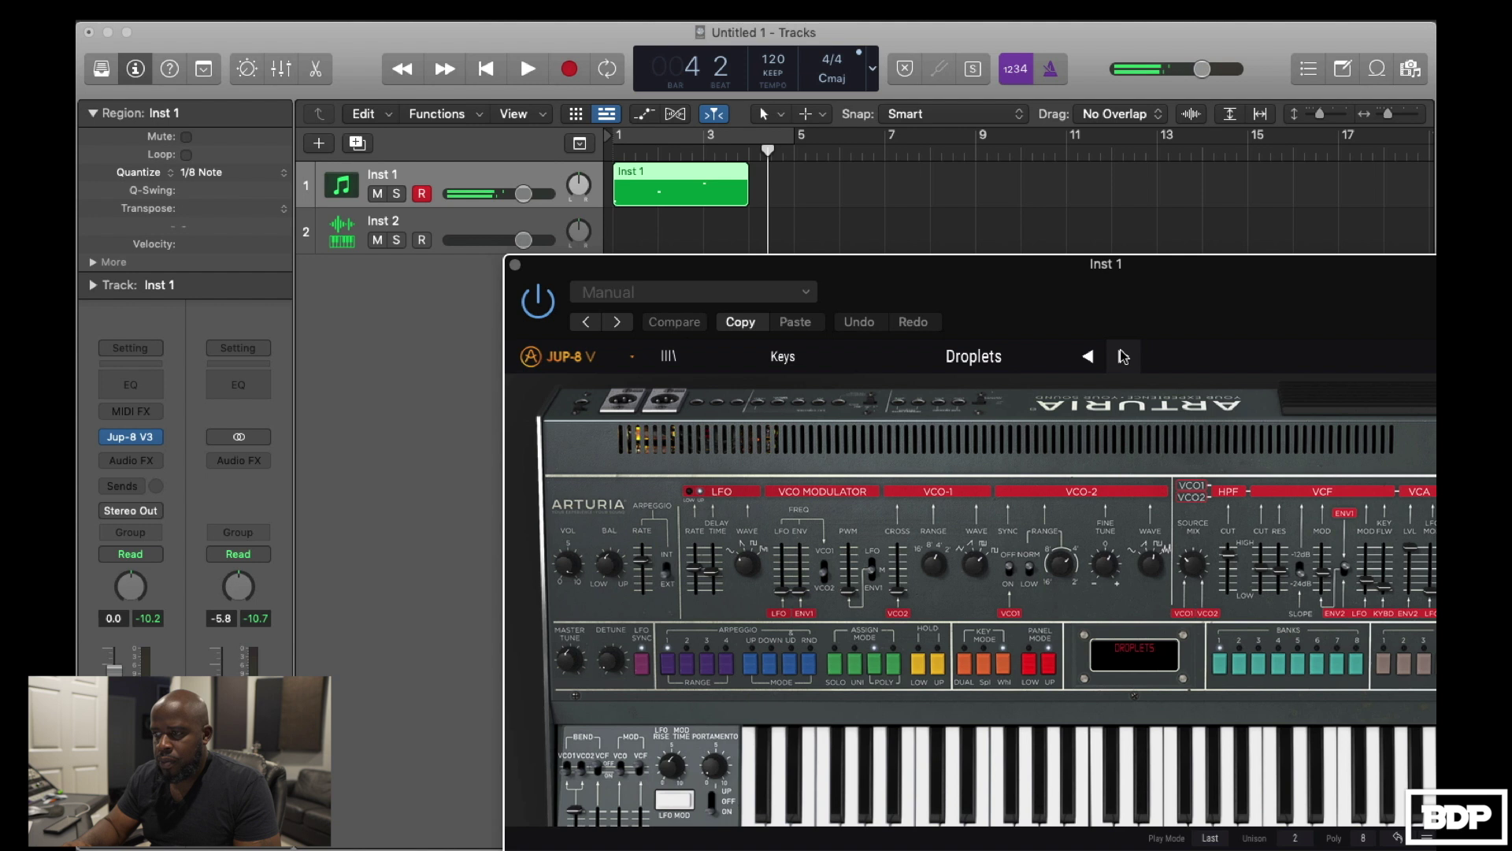
{"action": "left_click", "coordinate": [1122, 356]}
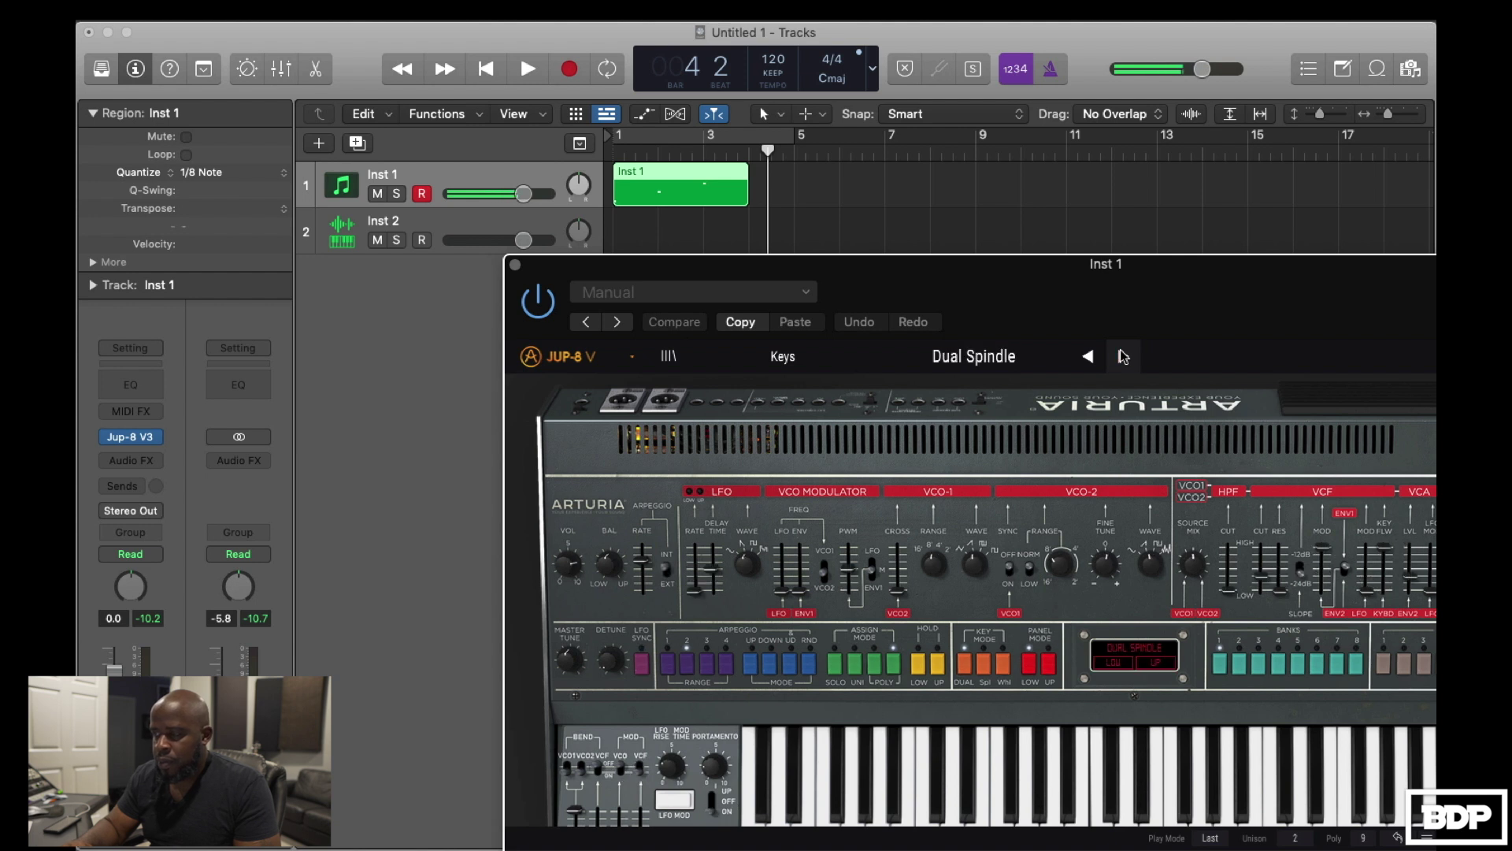
{"action": "left_click", "coordinate": [1123, 356]}
{"action": "left_click", "coordinate": [1122, 356]}
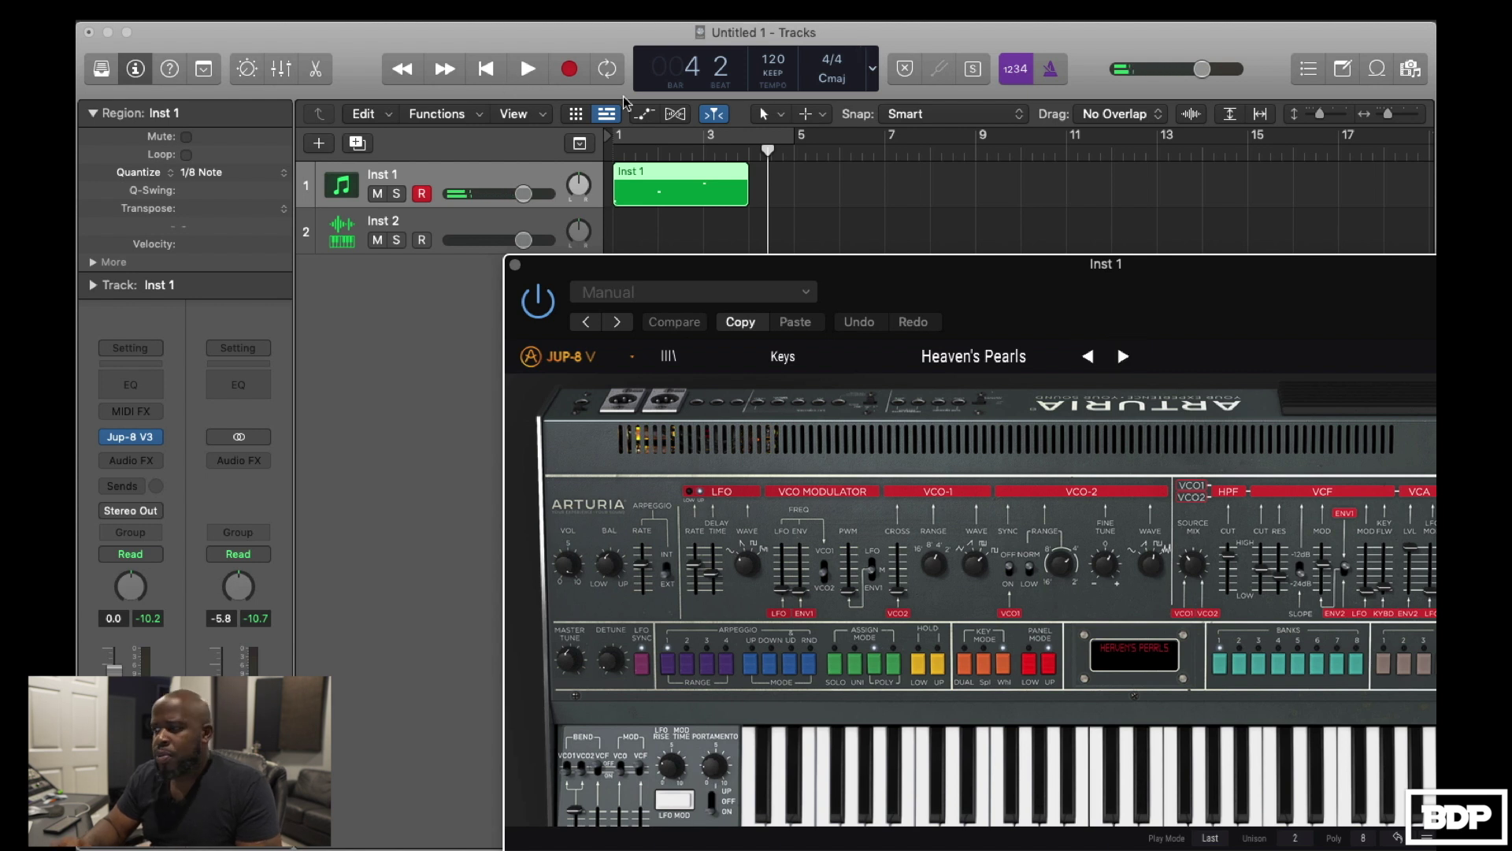
{"action": "left_click", "coordinate": [665, 186]}
{"action": "key", "text": "Delete"}
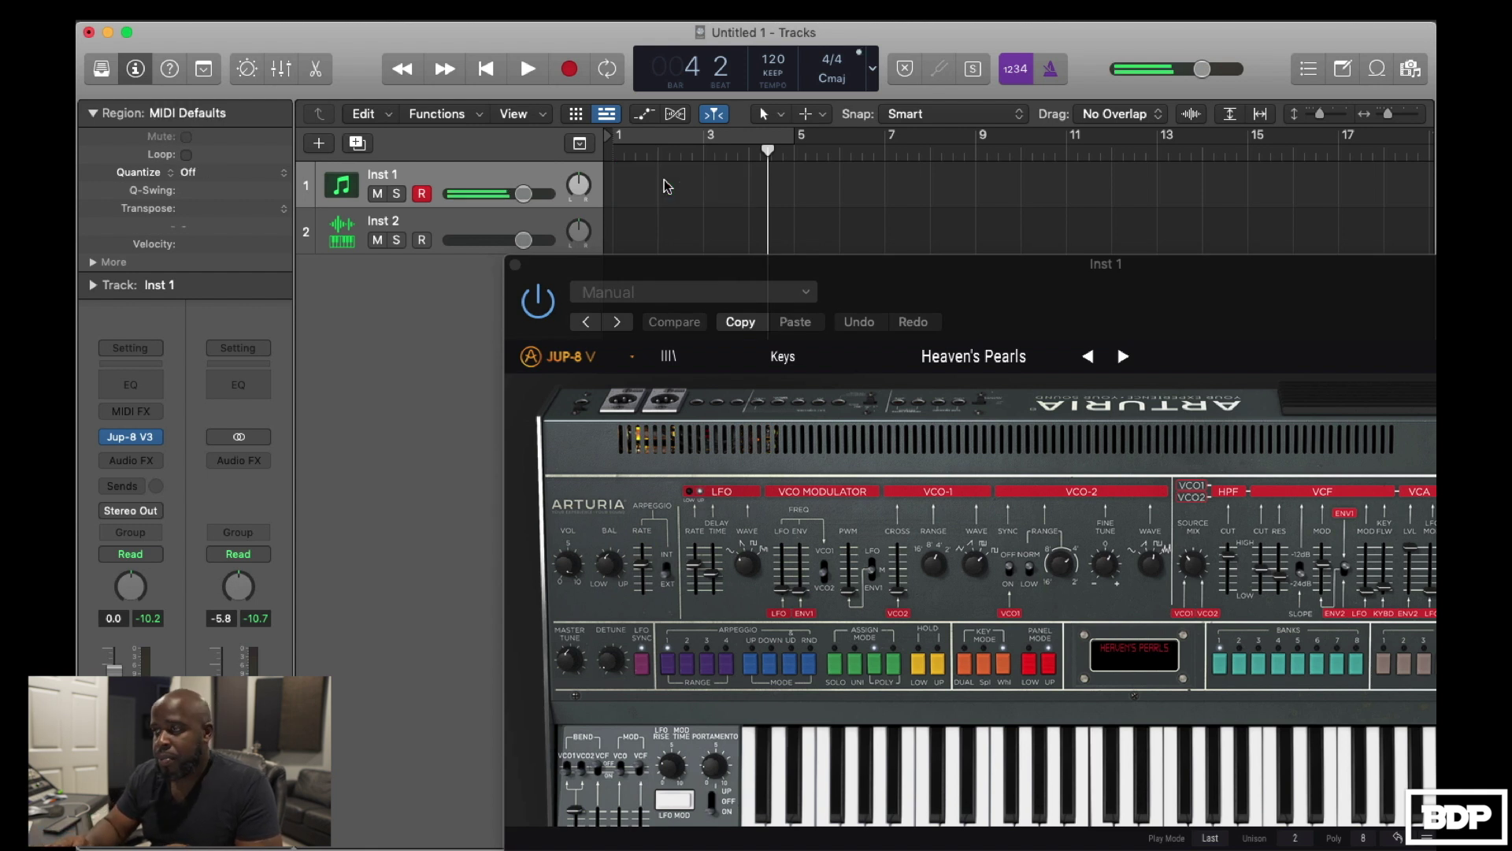
Step: Record a new Heaven's Pearls take on Inst 1 from the project start
{"action": "left_click", "coordinate": [486, 71]}
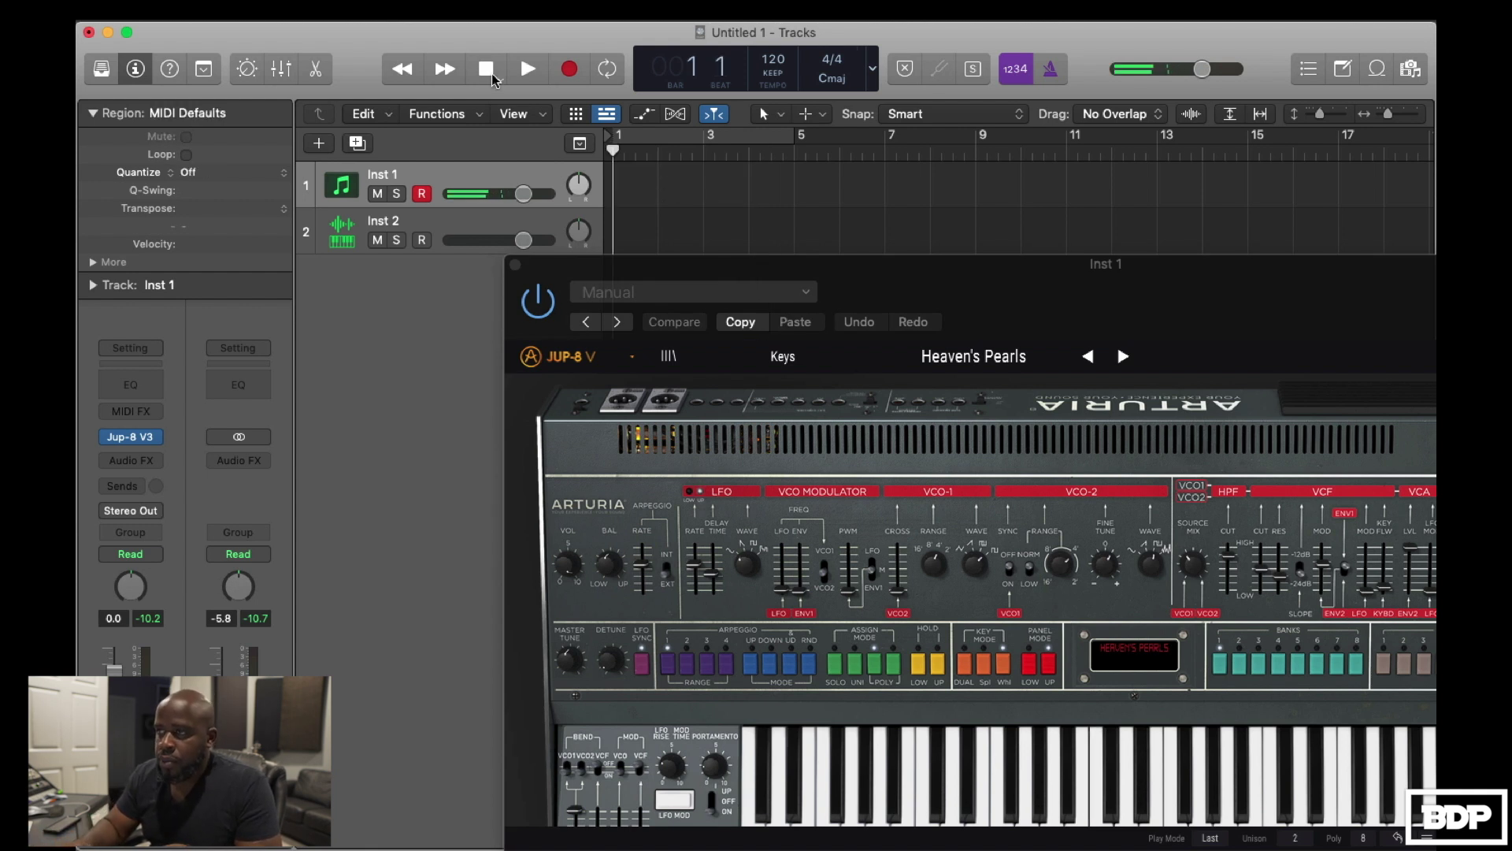
{"action": "left_click", "coordinate": [571, 72]}
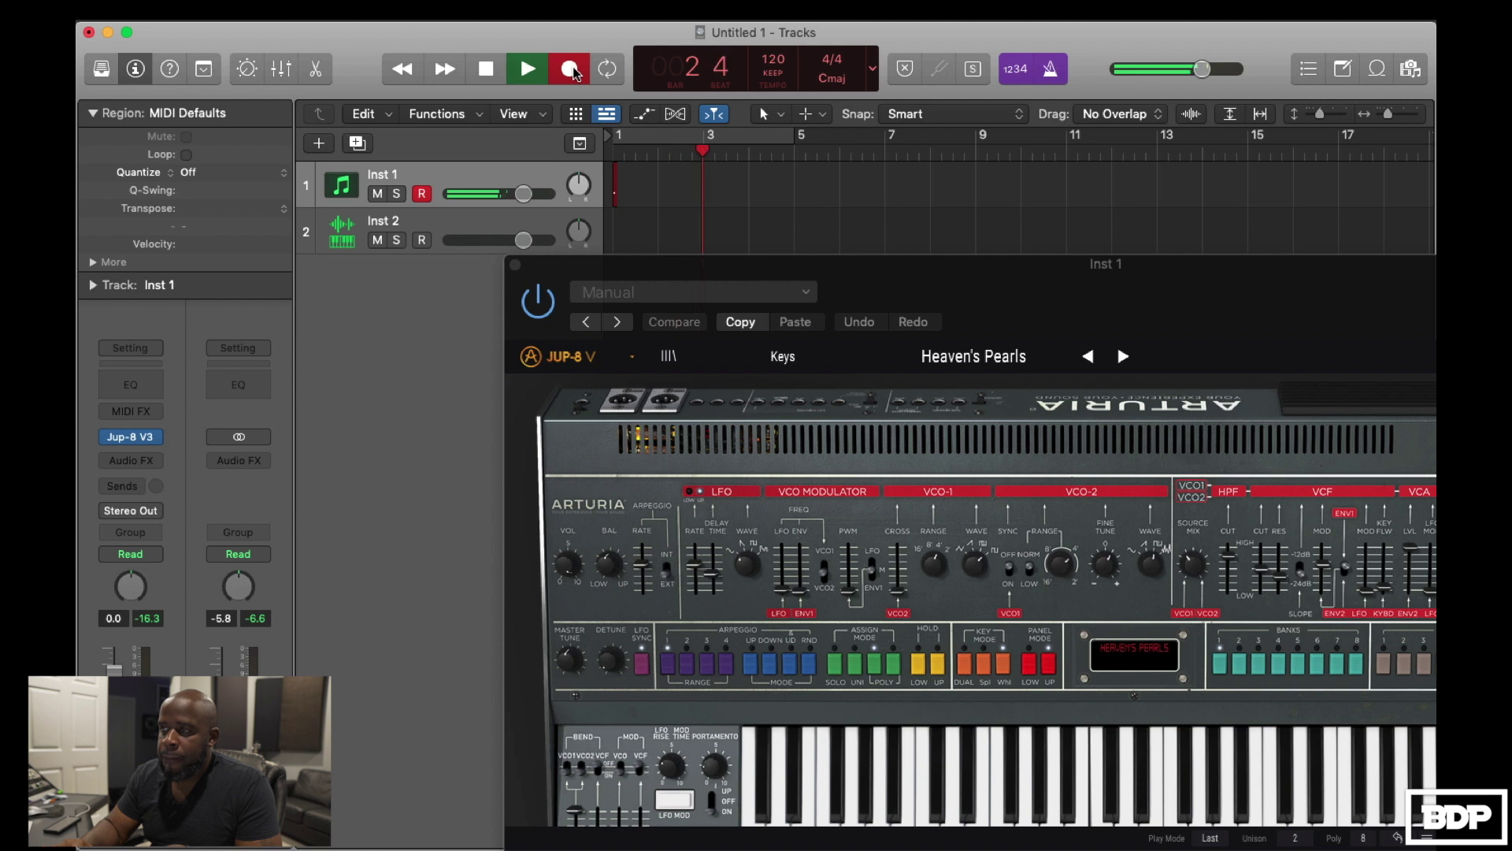
{"action": "left_click", "coordinate": [486, 68]}
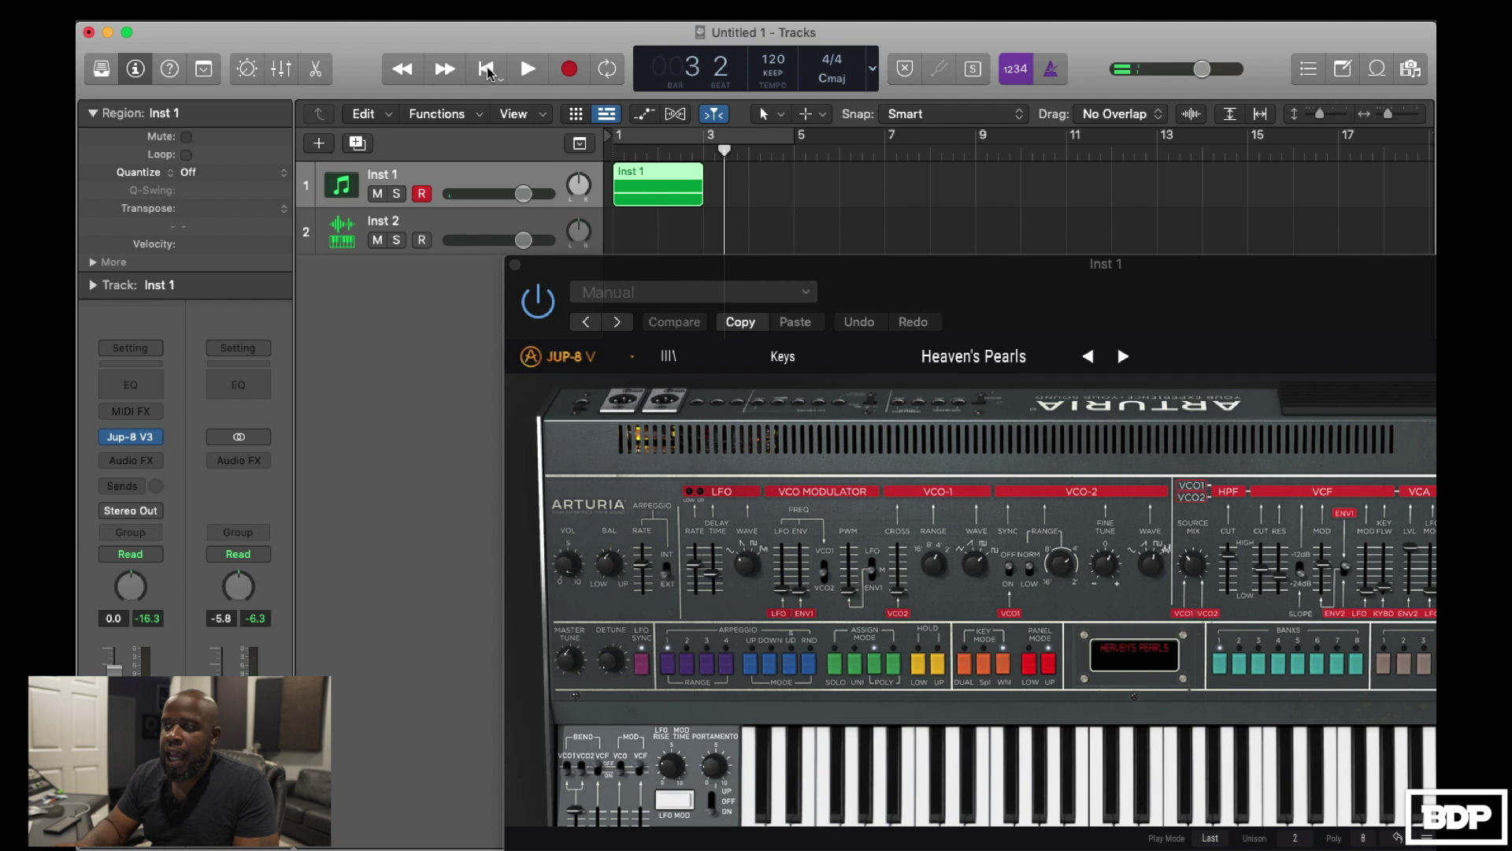
Step: Play back the new take, select Inst 2, and close the Jup-8 V window
{"action": "left_click", "coordinate": [489, 70]}
{"action": "key", "text": "space"}
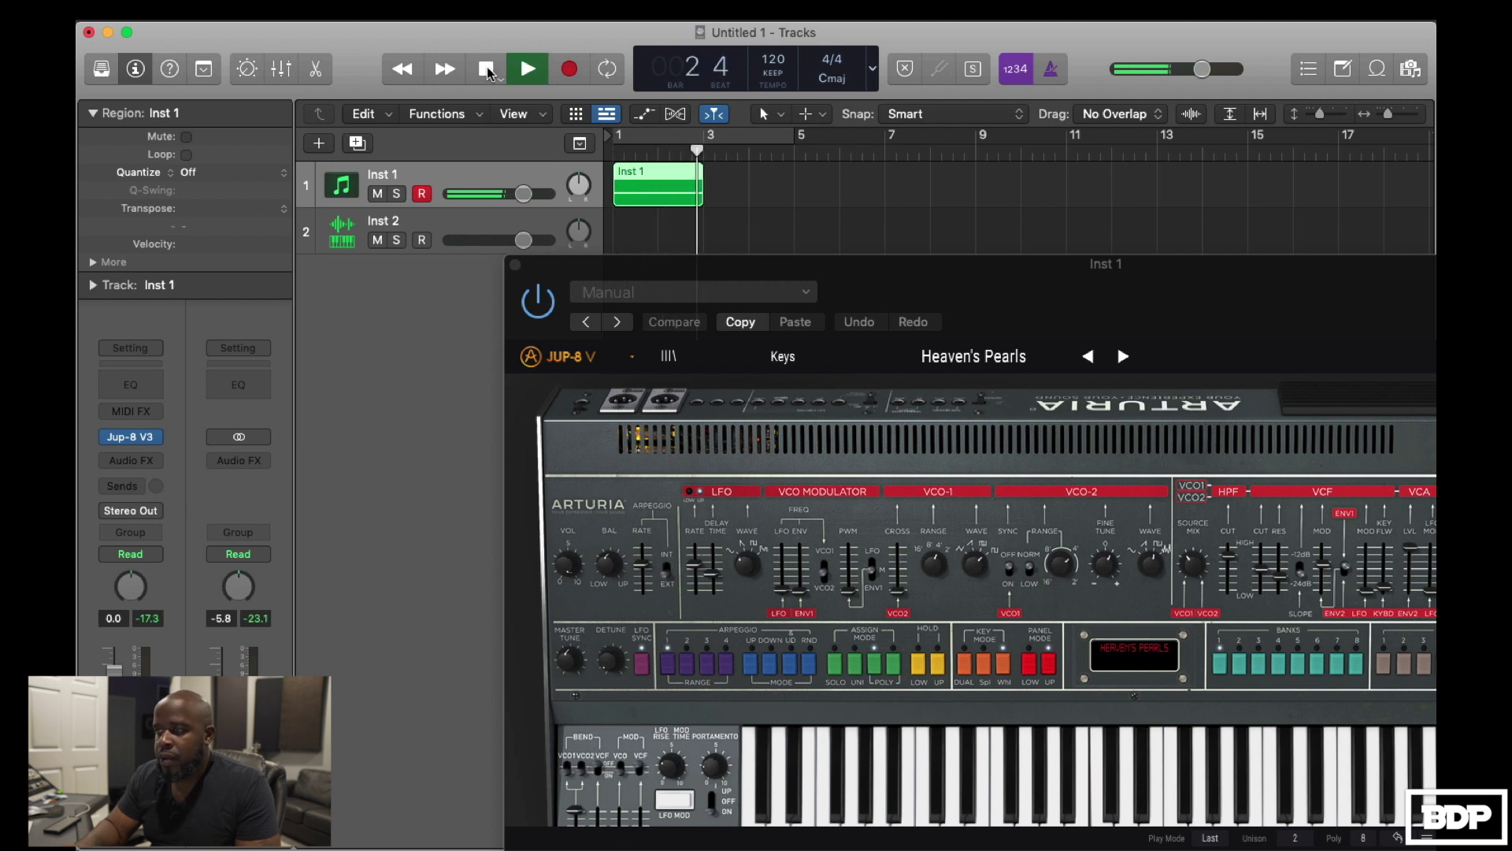
{"action": "left_click", "coordinate": [488, 71]}
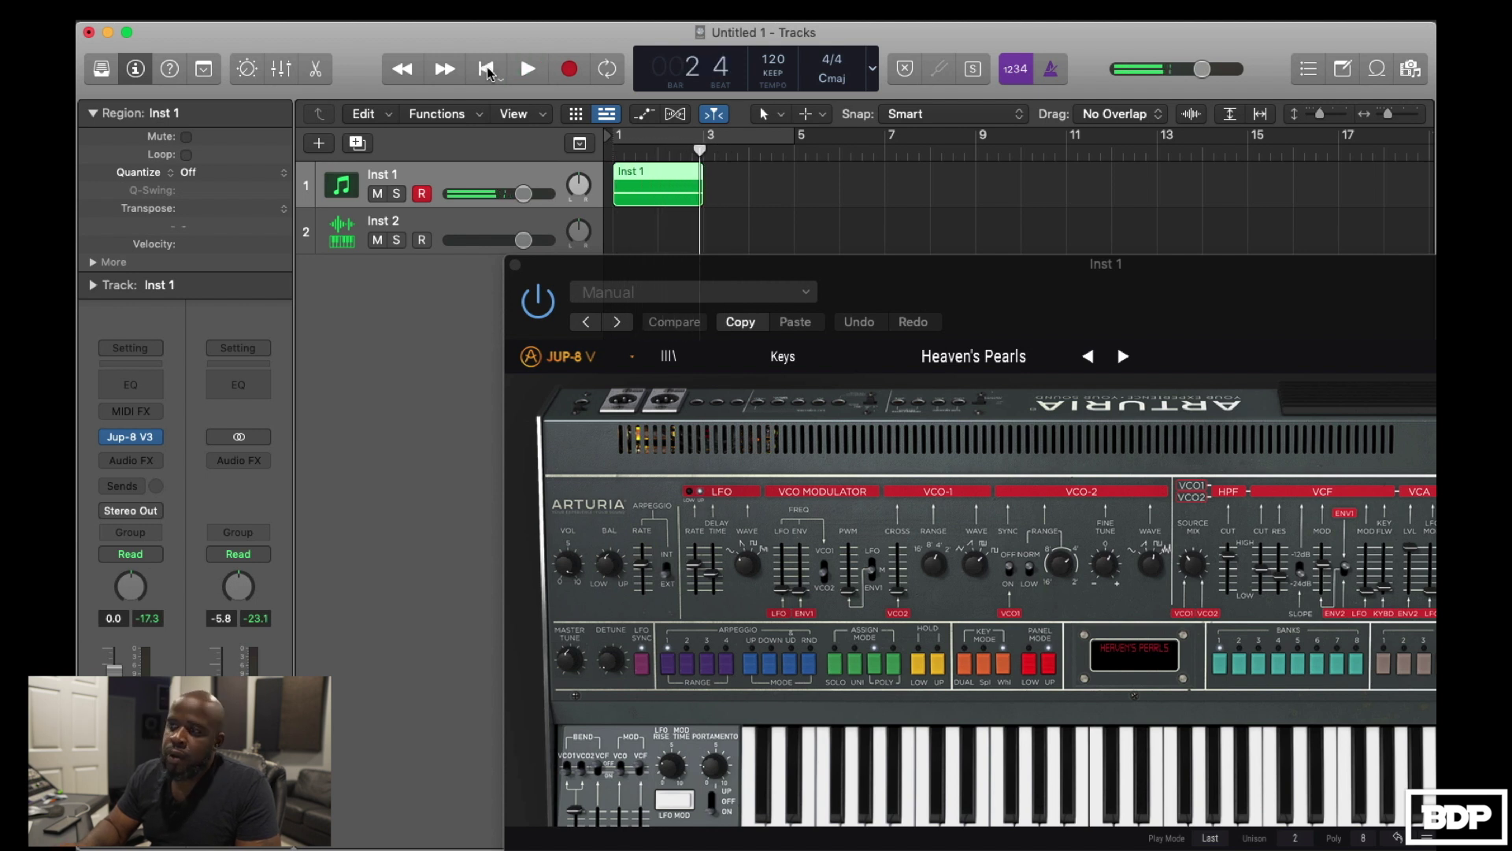
{"action": "left_click", "coordinate": [439, 225]}
{"action": "left_click", "coordinate": [517, 265]}
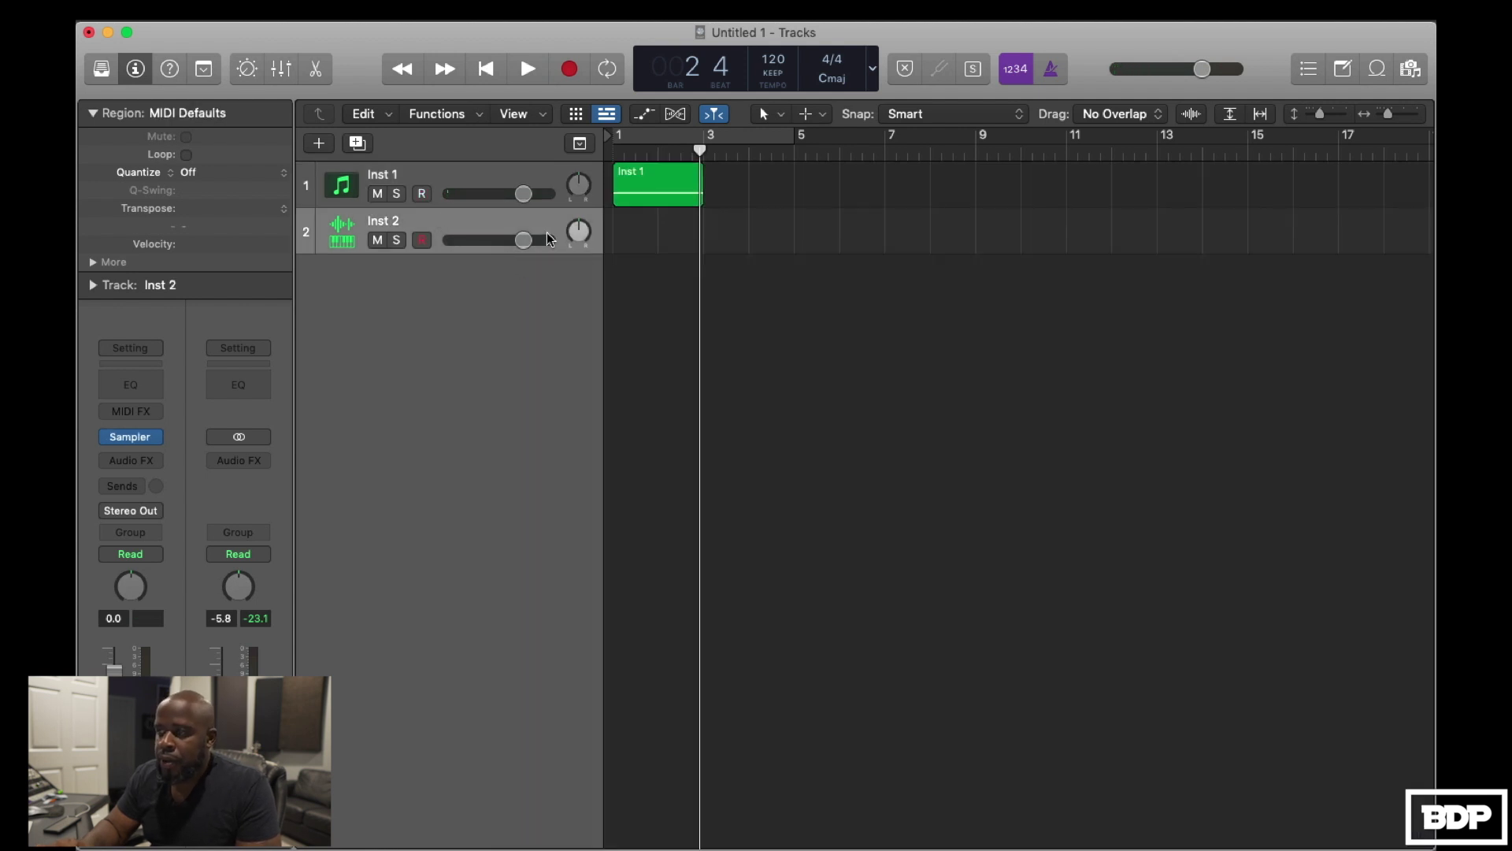
Step: Add the new Inst 1 region to Inst 2's Sampler as group Inst 1 2 and solo it
{"action": "left_click", "coordinate": [131, 439]}
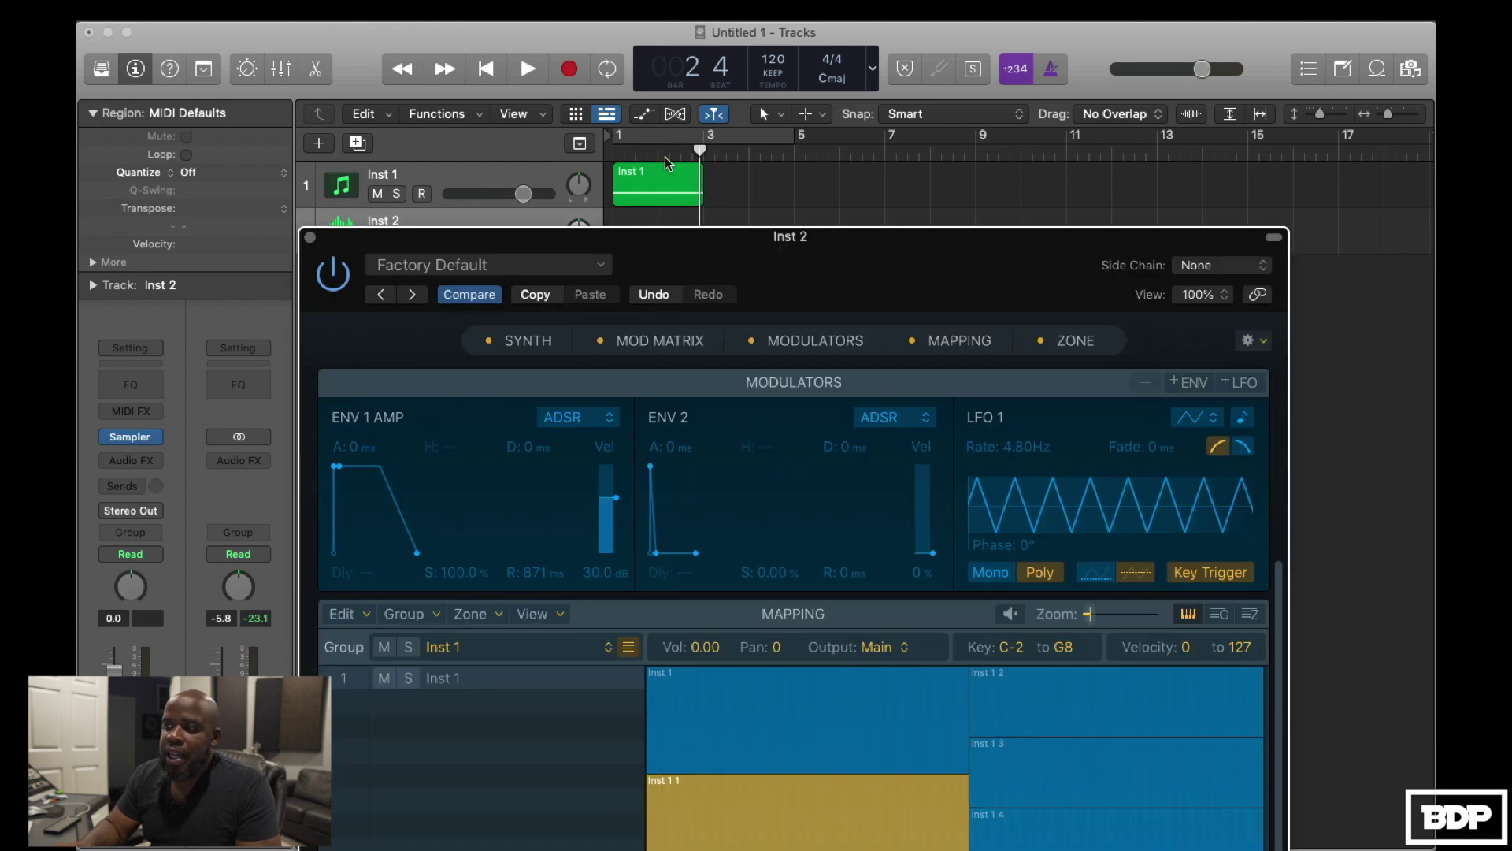
{"action": "mouse_move", "coordinate": [642, 182]}
{"action": "left_mouse_down"}
{"action": "mouse_move", "coordinate": [946, 342]}
{"action": "mouse_move", "coordinate": [1104, 343]}
{"action": "left_mouse_up"}
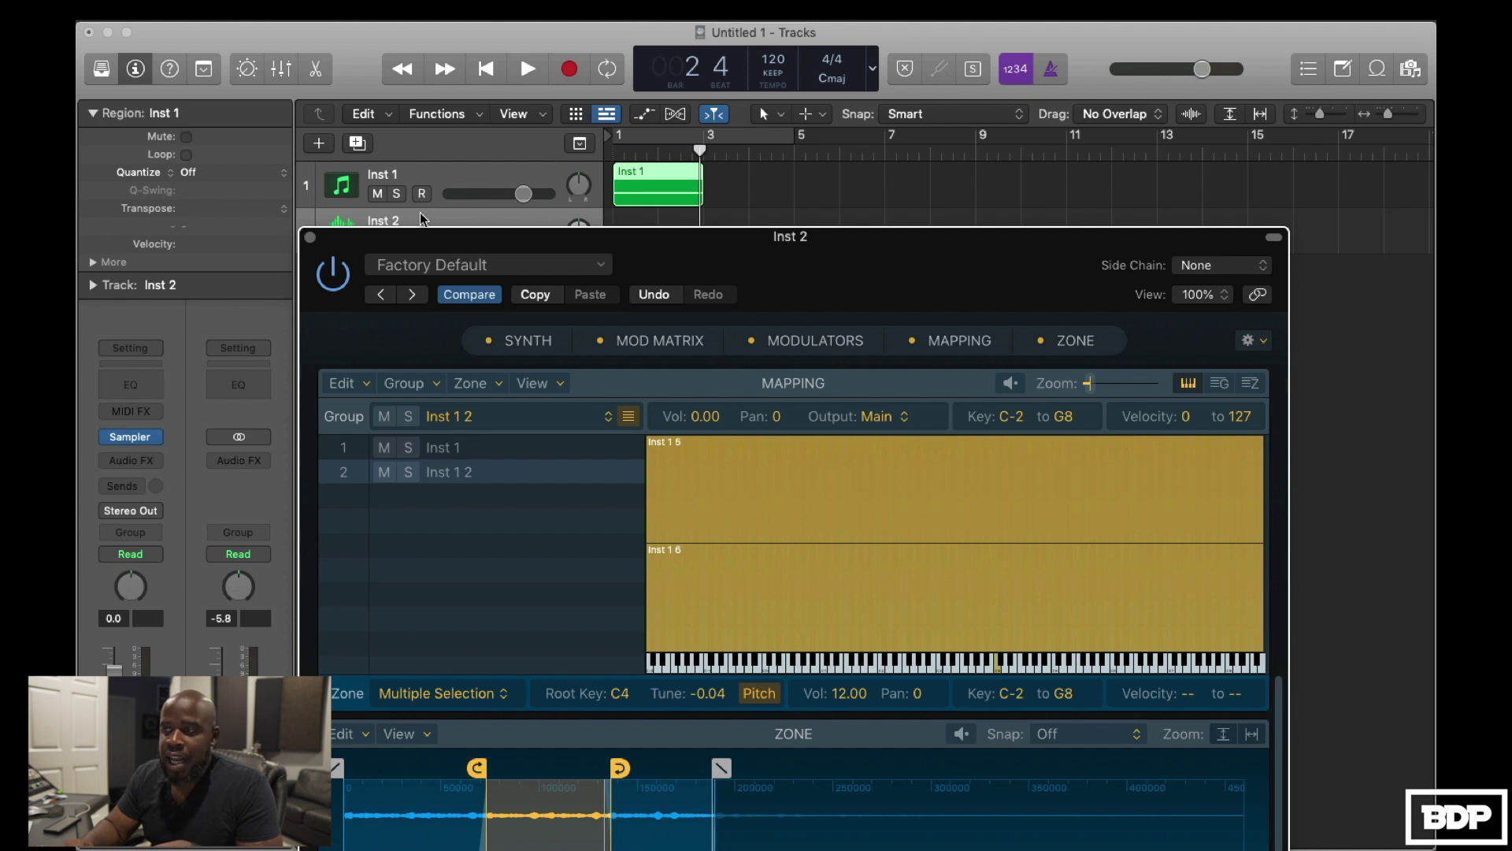
{"action": "left_click", "coordinate": [408, 472]}
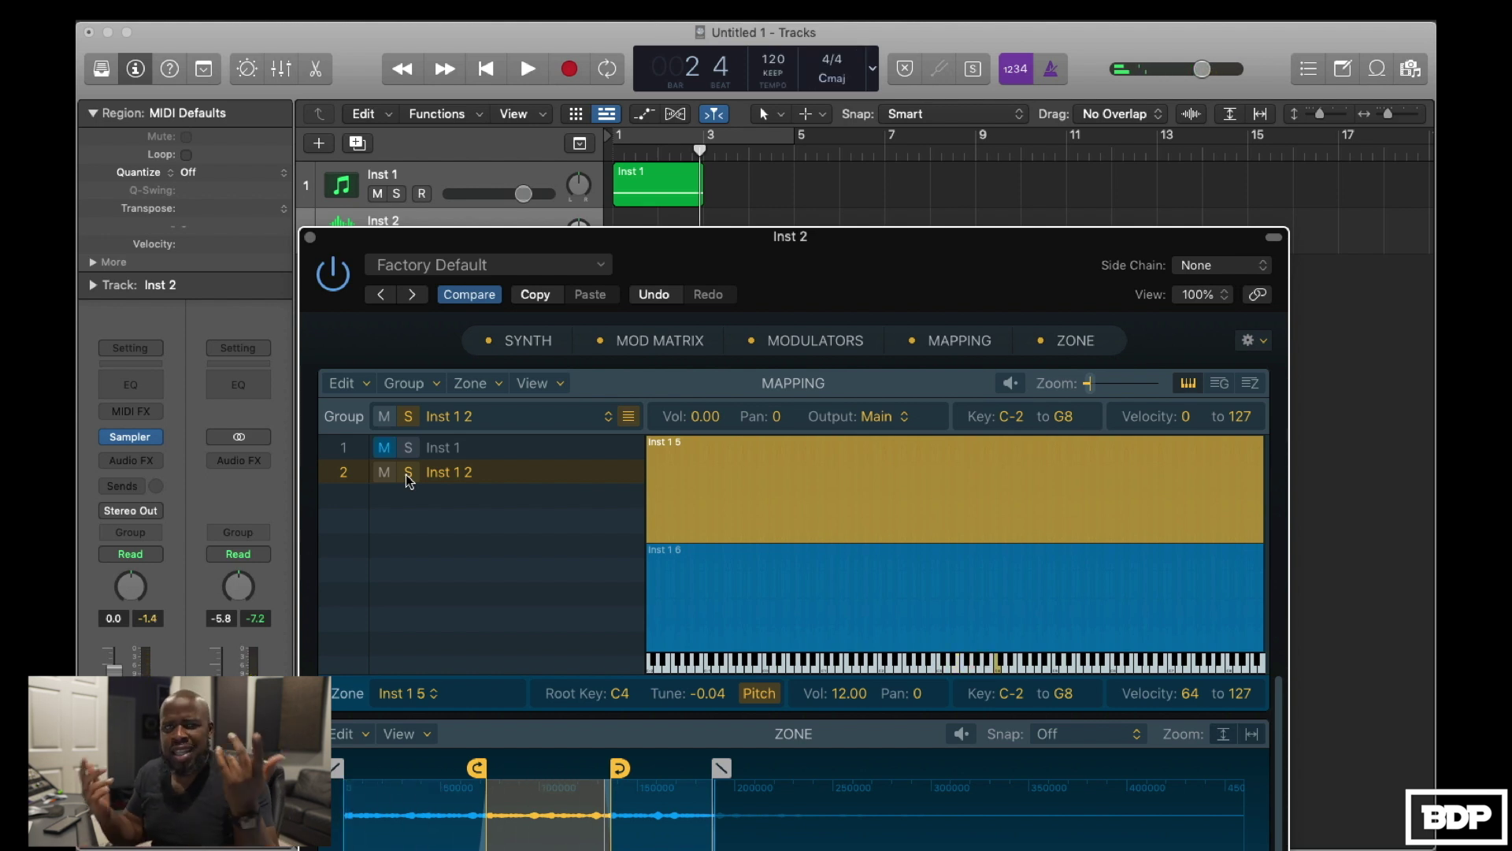
Step: Normalize the loudness of group Inst 1's zones
{"action": "left_click", "coordinate": [477, 453]}
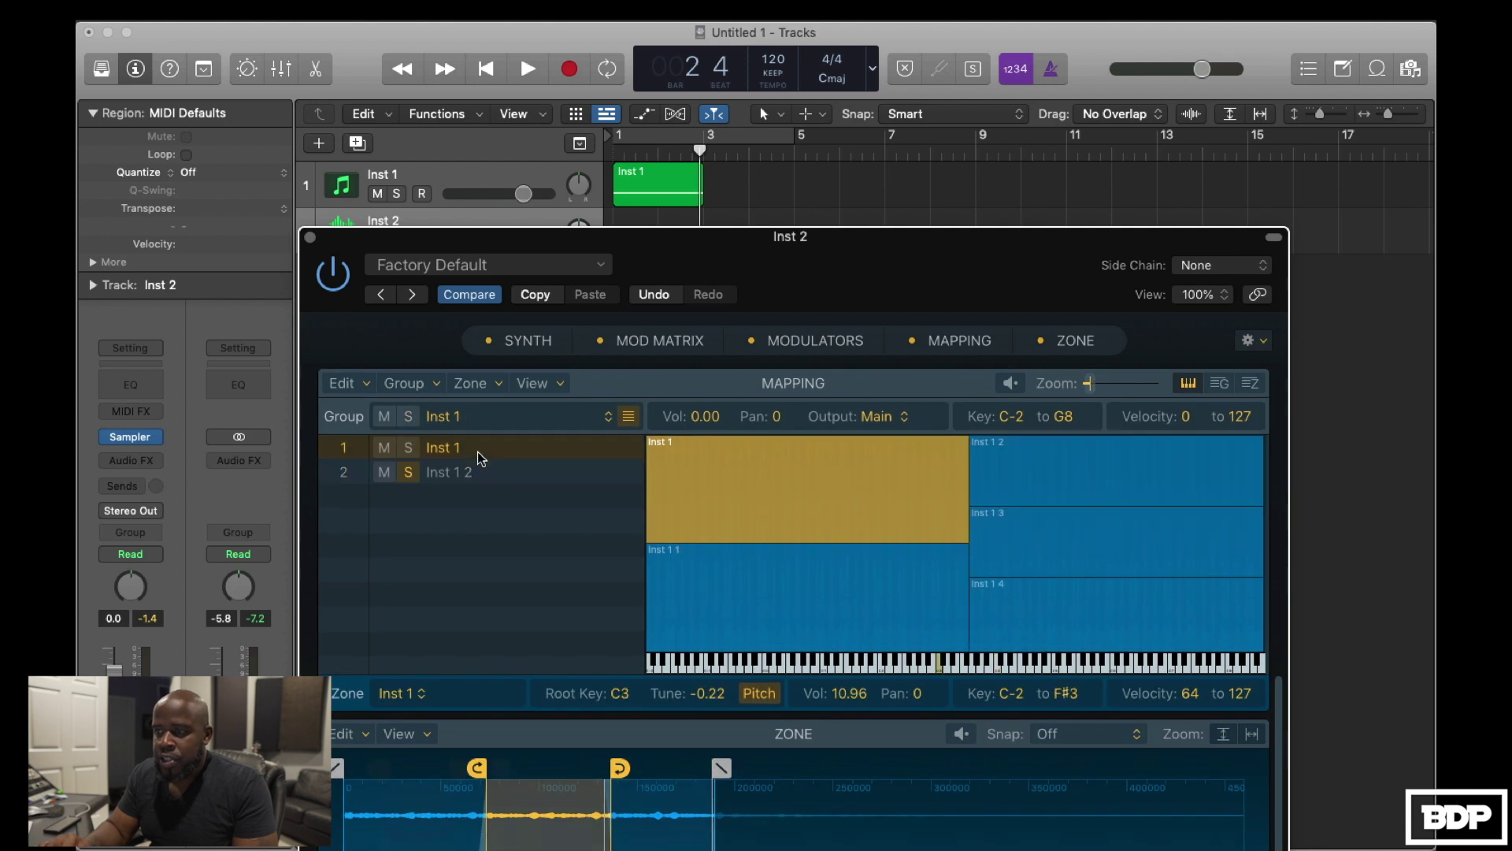
{"action": "left_click", "coordinate": [497, 385]}
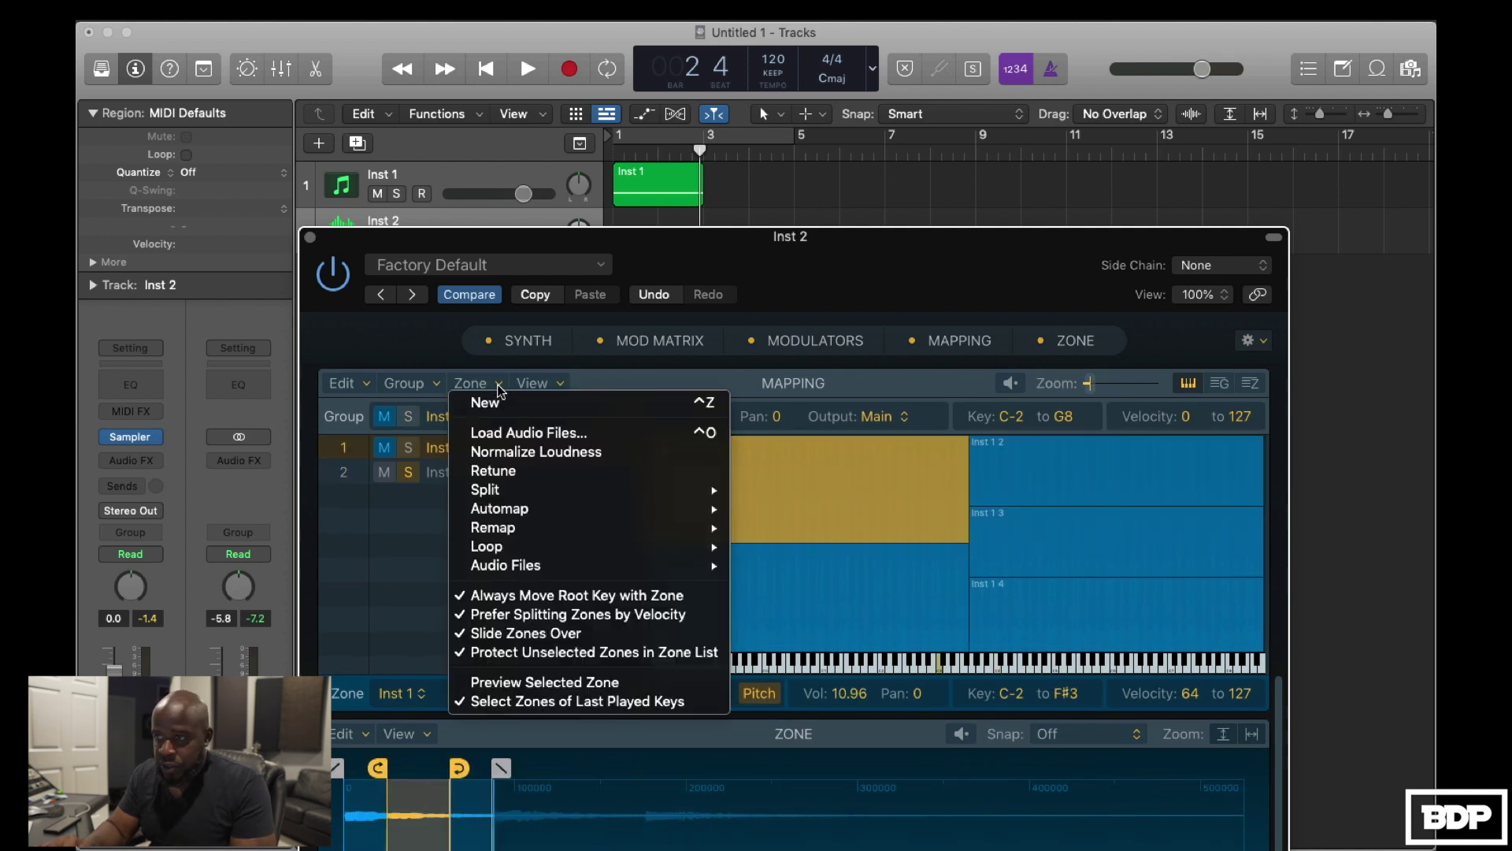
{"action": "left_click", "coordinate": [508, 454]}
Step: Normalize group Inst 1 2's zone loudness, then unsolo that group
{"action": "left_click", "coordinate": [485, 475]}
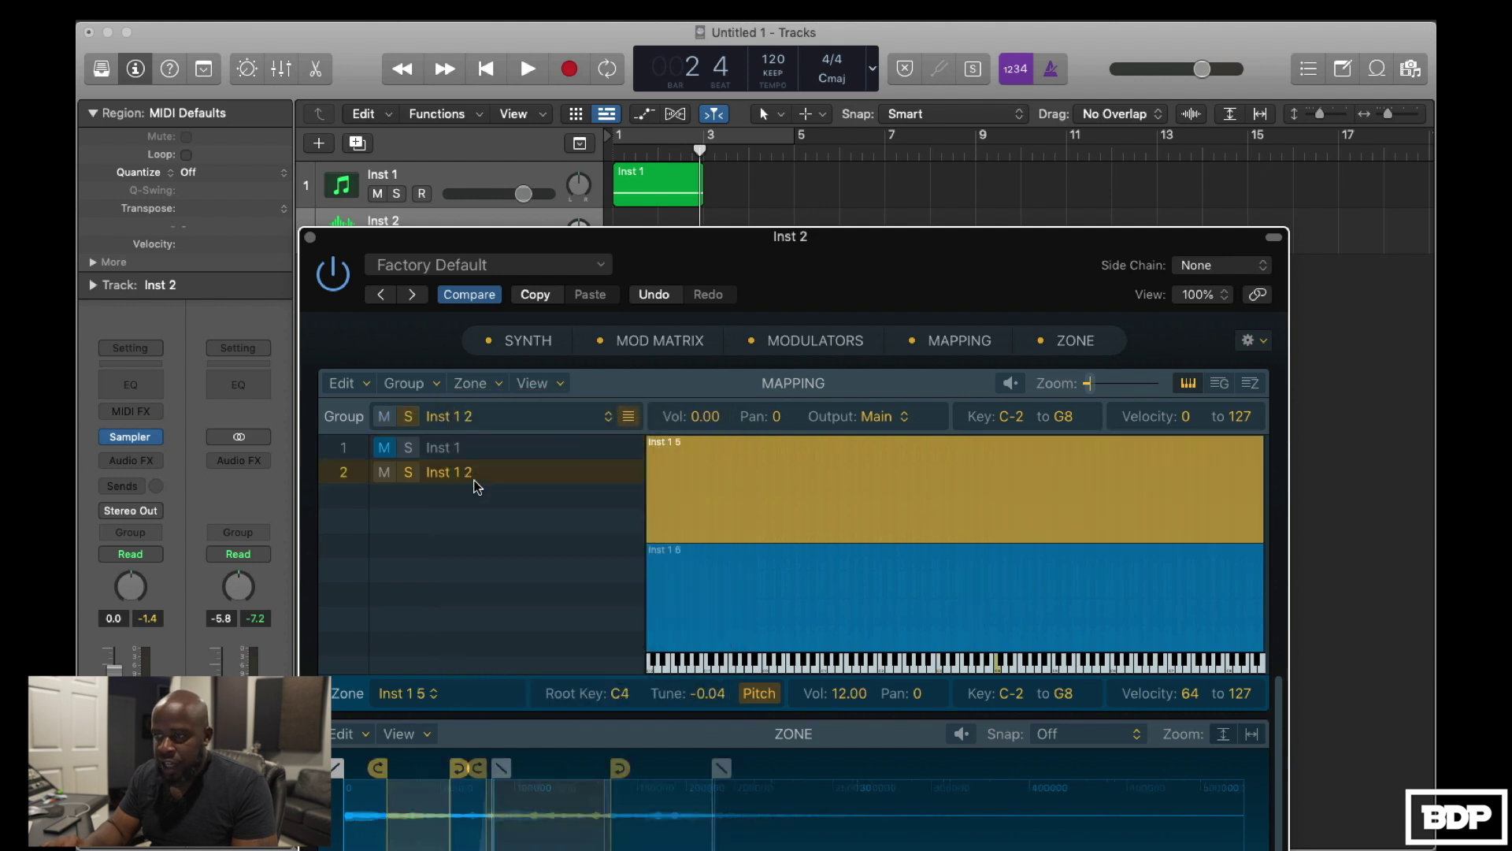
{"action": "left_click", "coordinate": [488, 397]}
{"action": "left_click", "coordinate": [509, 455]}
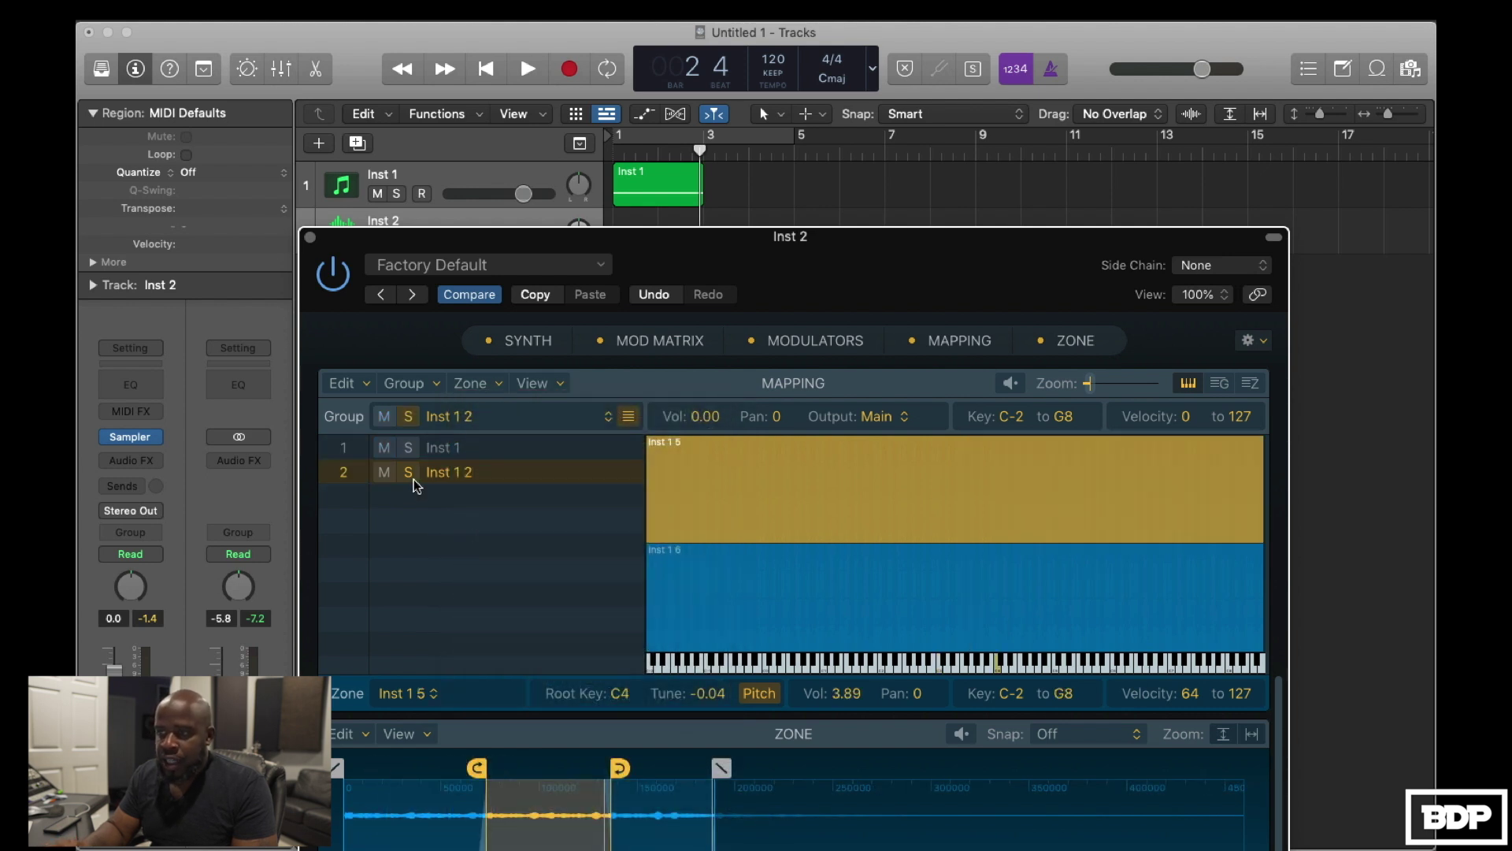
{"action": "left_click", "coordinate": [411, 419]}
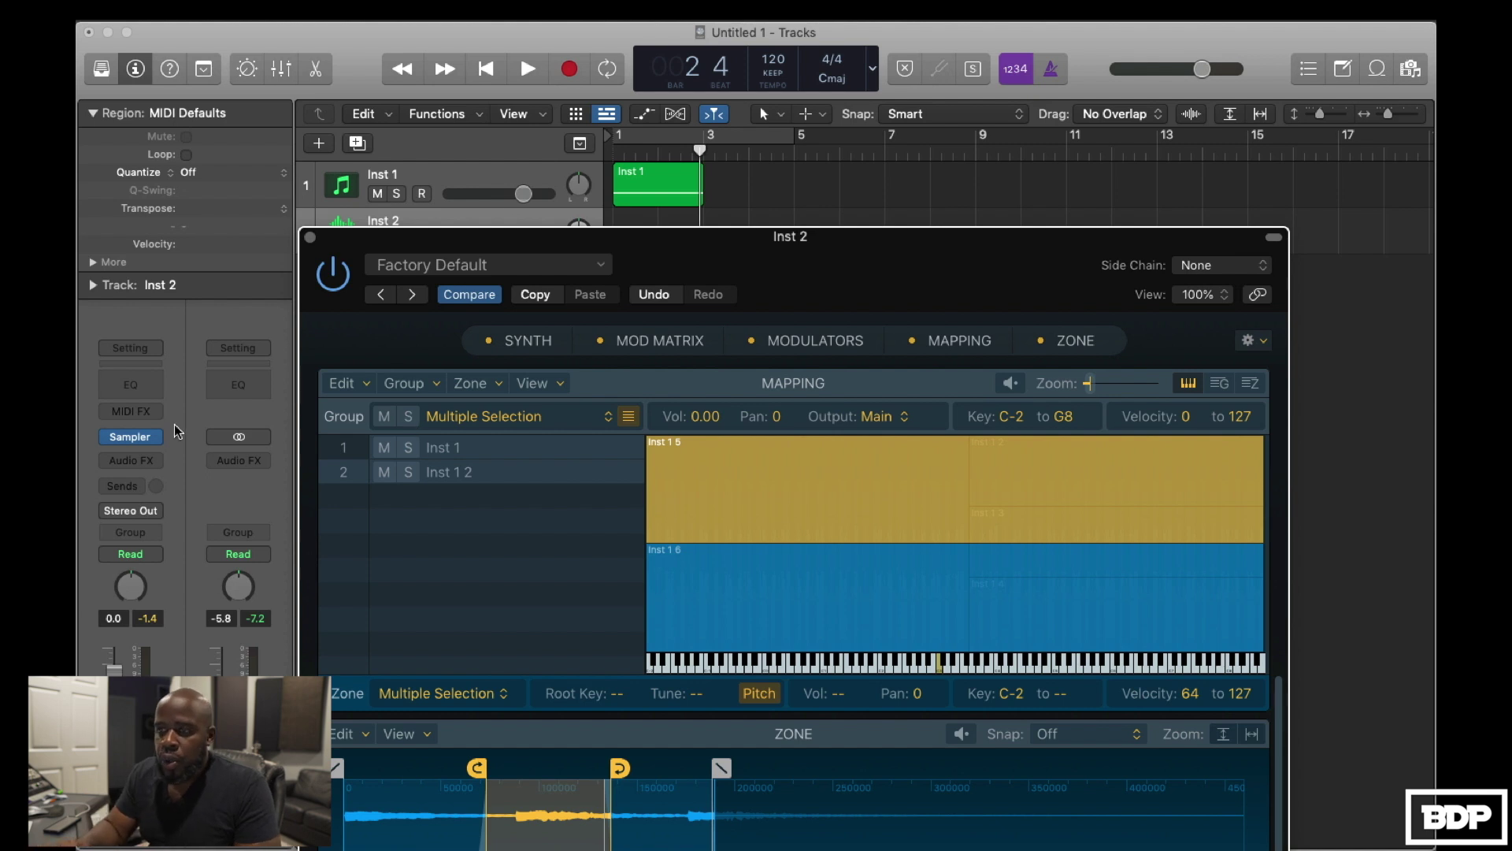
Step: Load 5th Lead on Inst 1's Jup-8 V3, step forward twice to Analog Lead3, and close it
{"action": "left_click", "coordinate": [471, 180]}
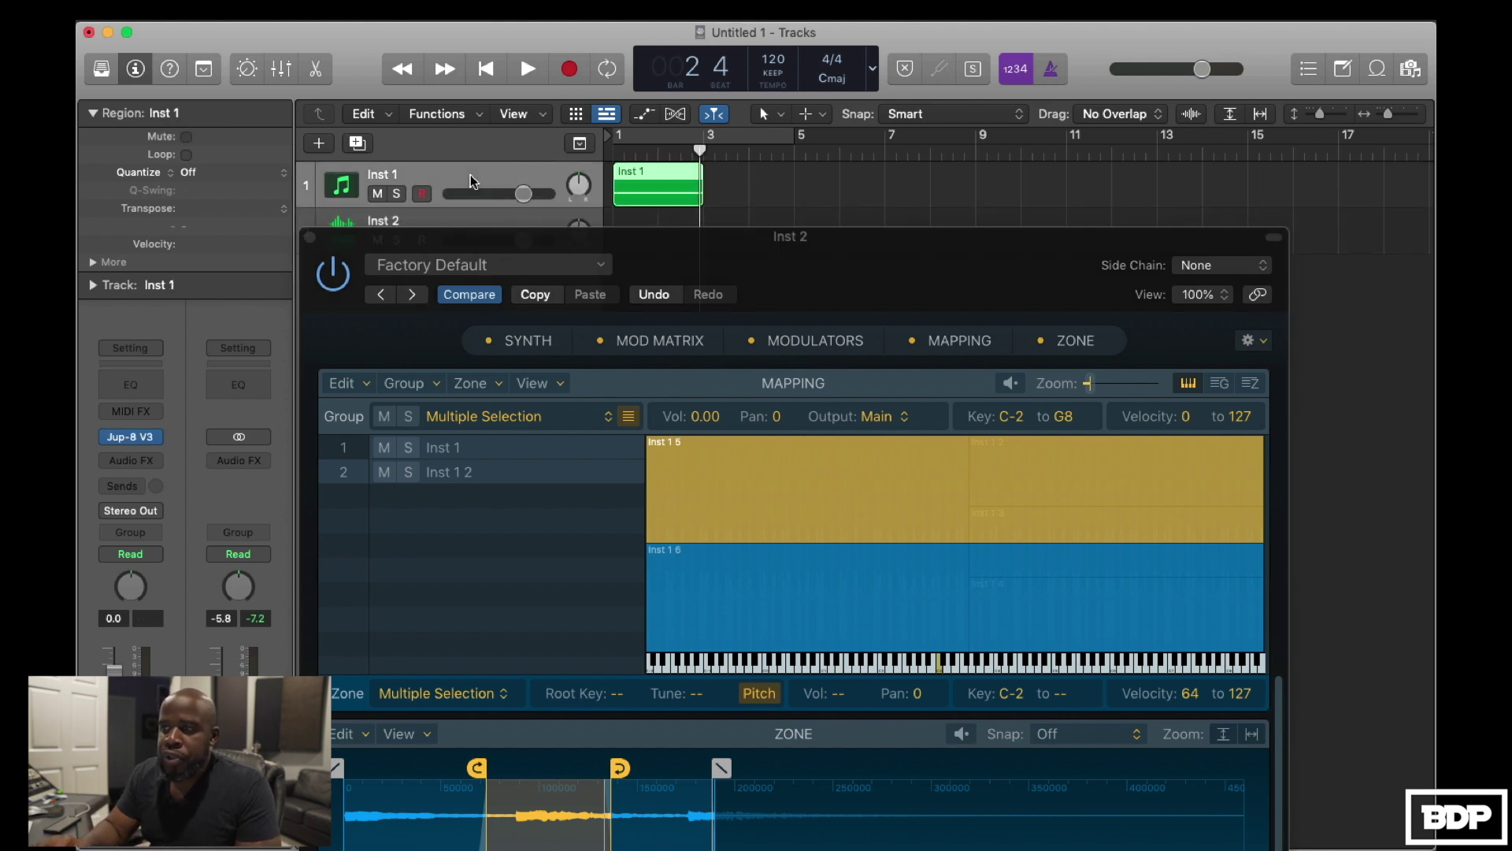
{"action": "left_click", "coordinate": [129, 439]}
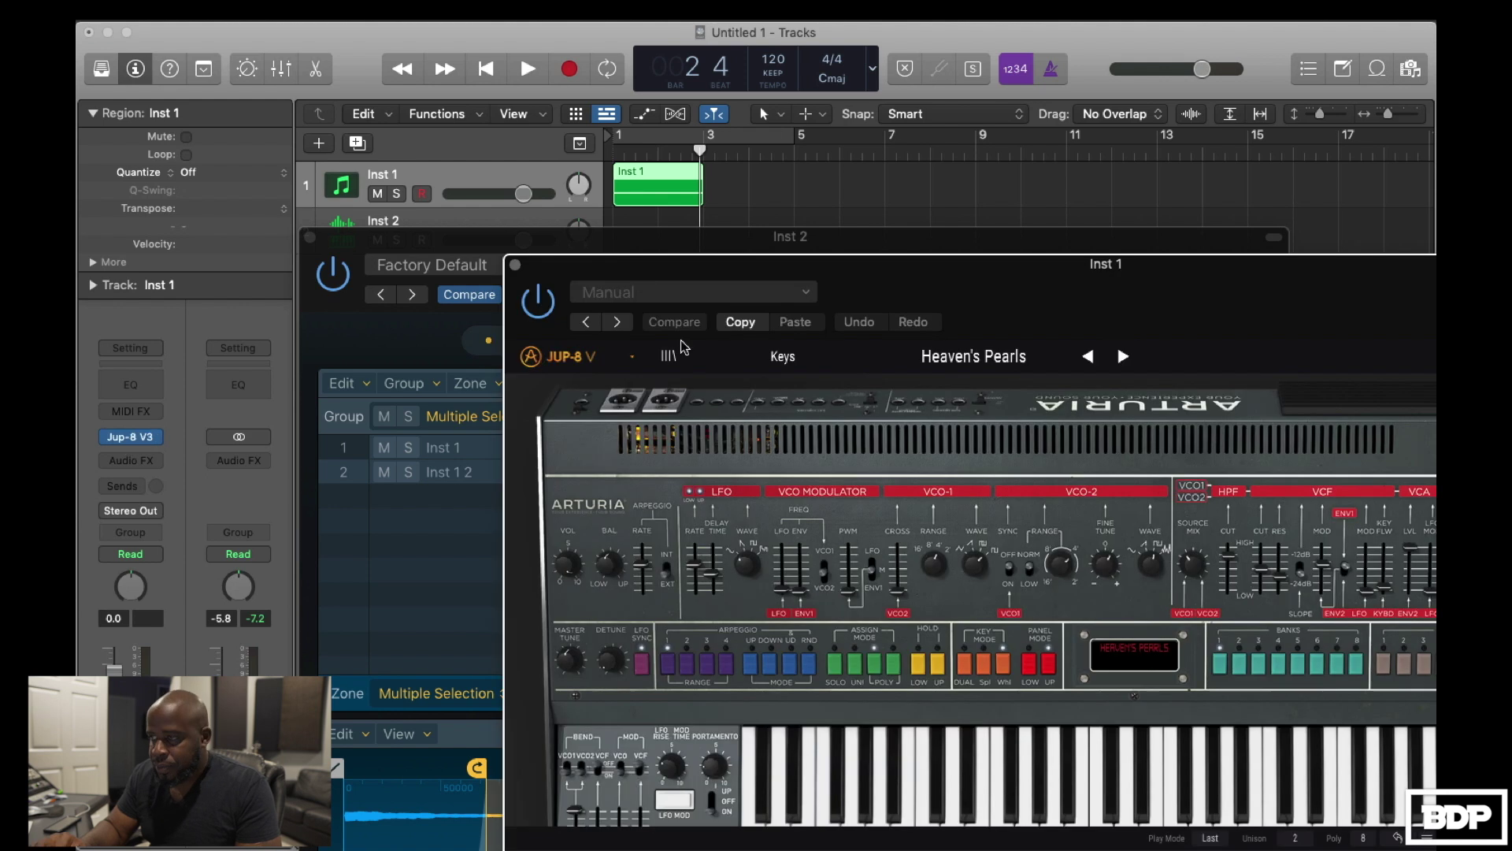
{"action": "left_click", "coordinate": [779, 362]}
{"action": "mouse_move", "coordinate": [731, 519]}
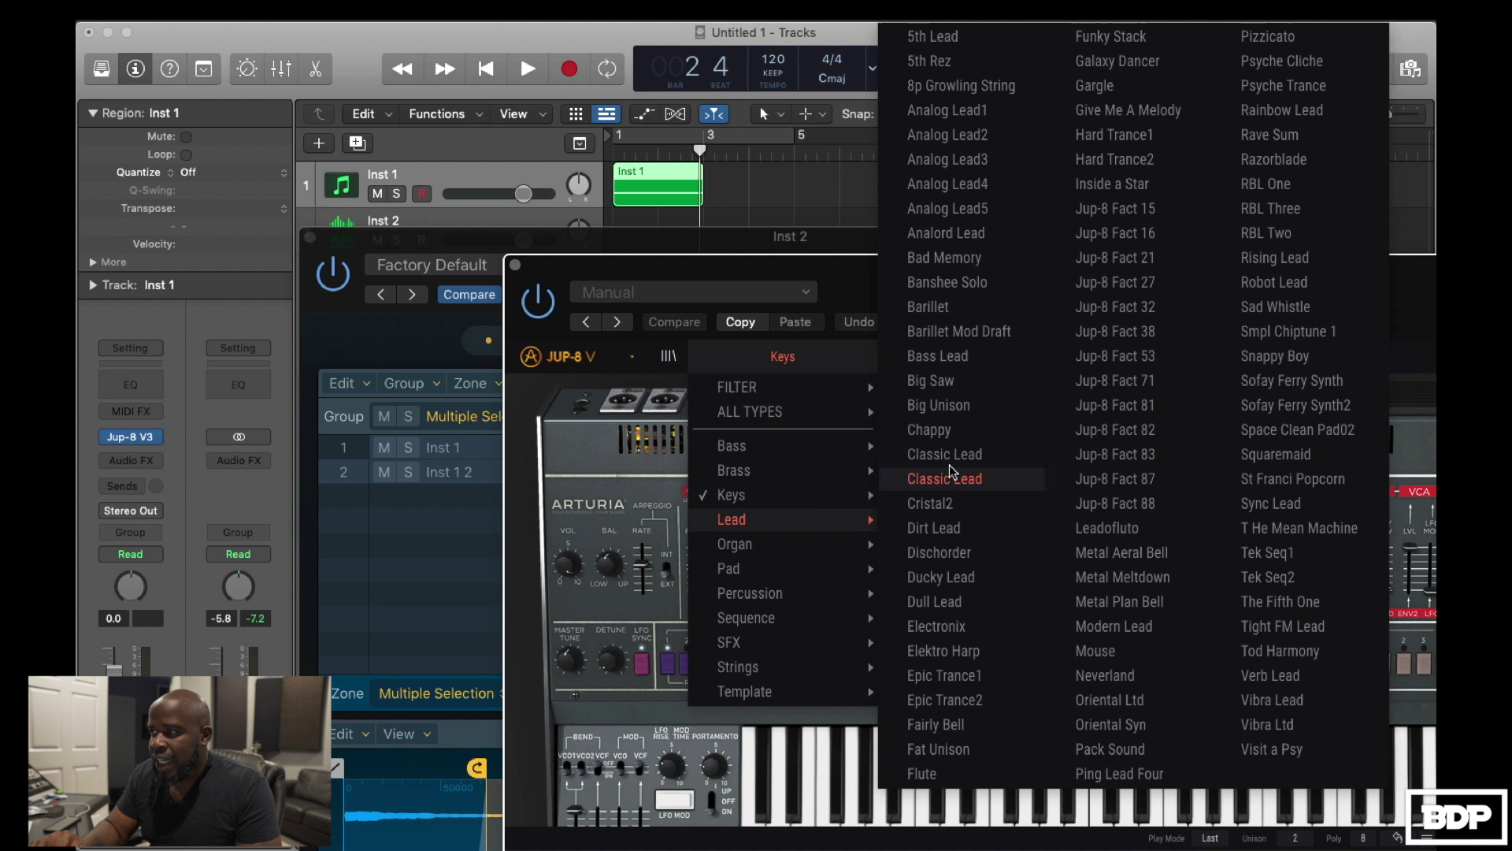
{"action": "left_click", "coordinate": [951, 35]}
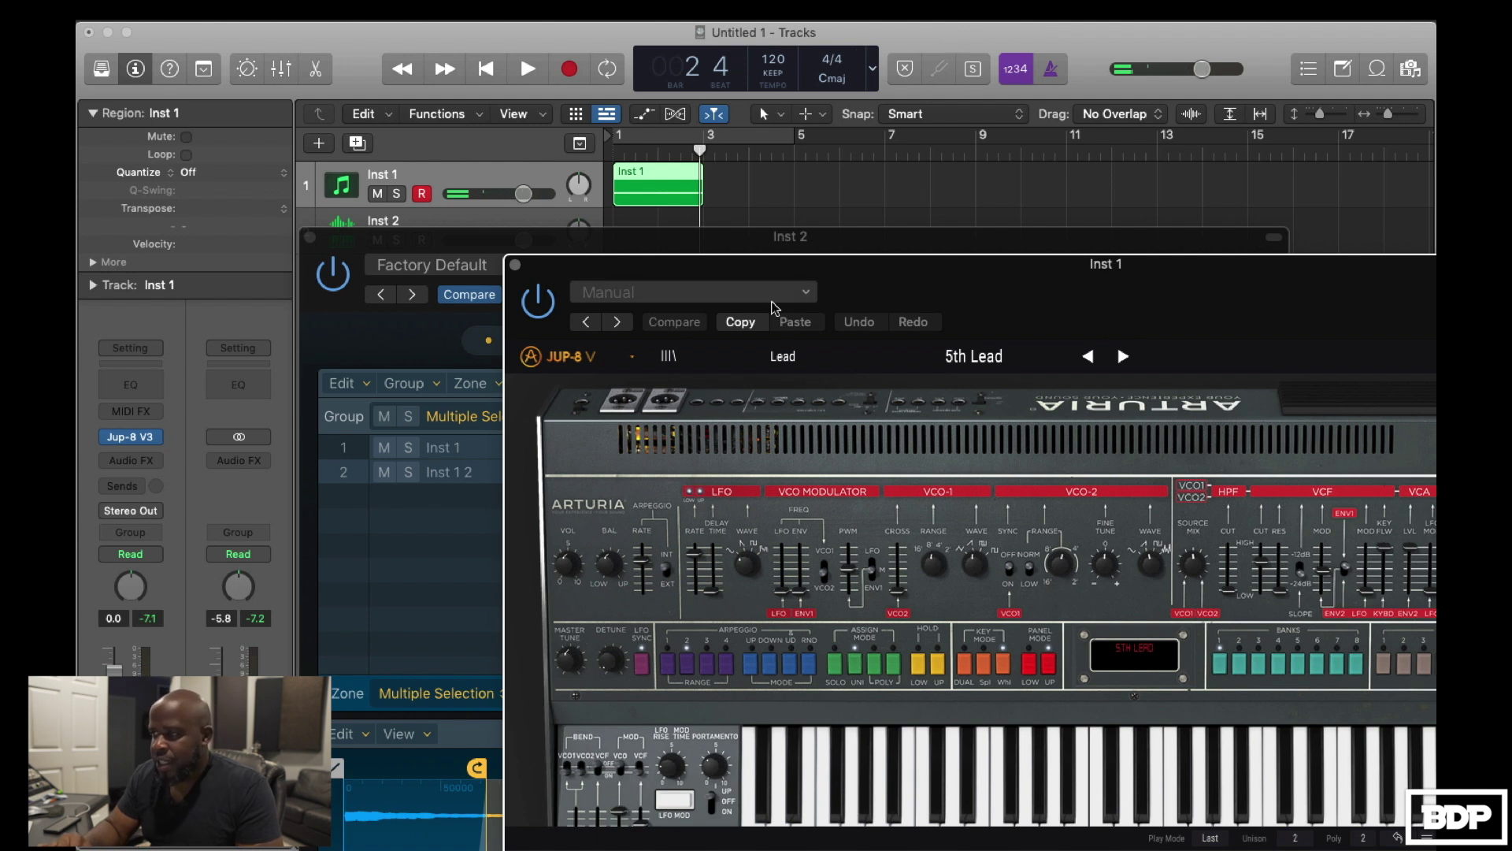
{"action": "left_click", "coordinate": [1122, 357]}
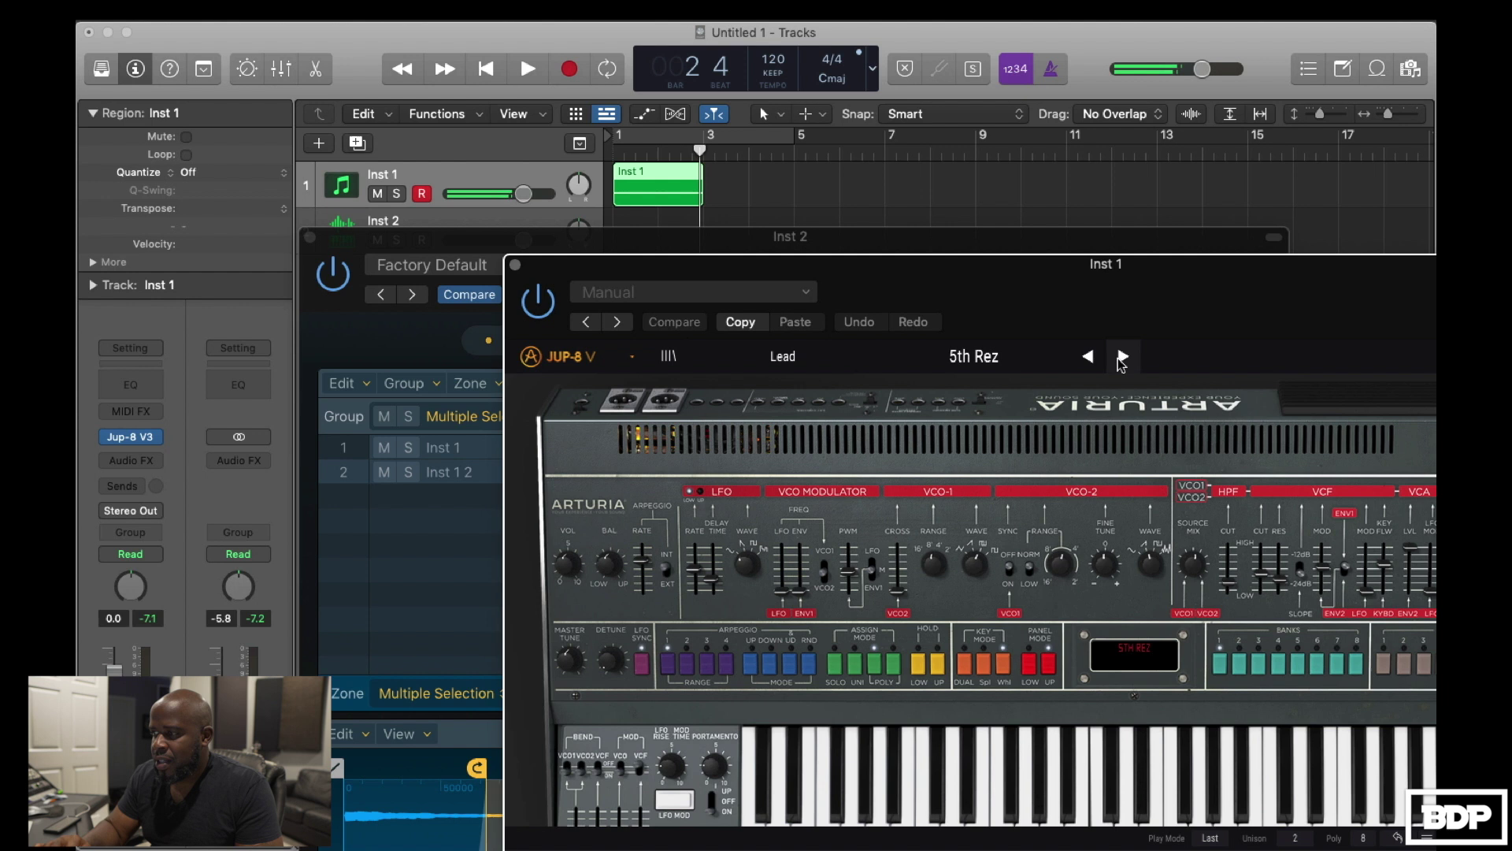
{"action": "left_click", "coordinate": [1122, 356]}
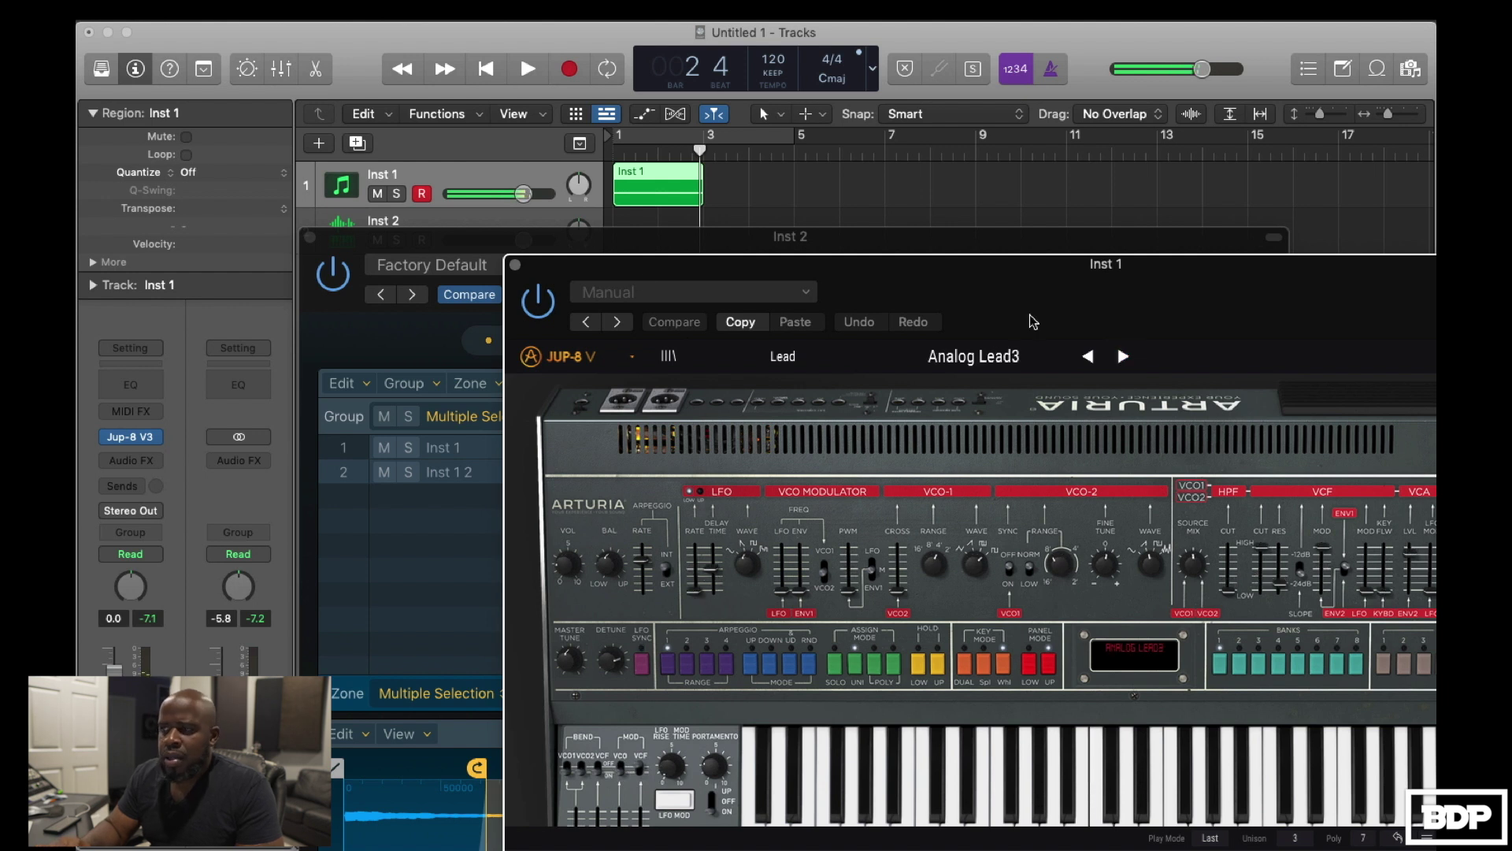
{"action": "left_click", "coordinate": [516, 266]}
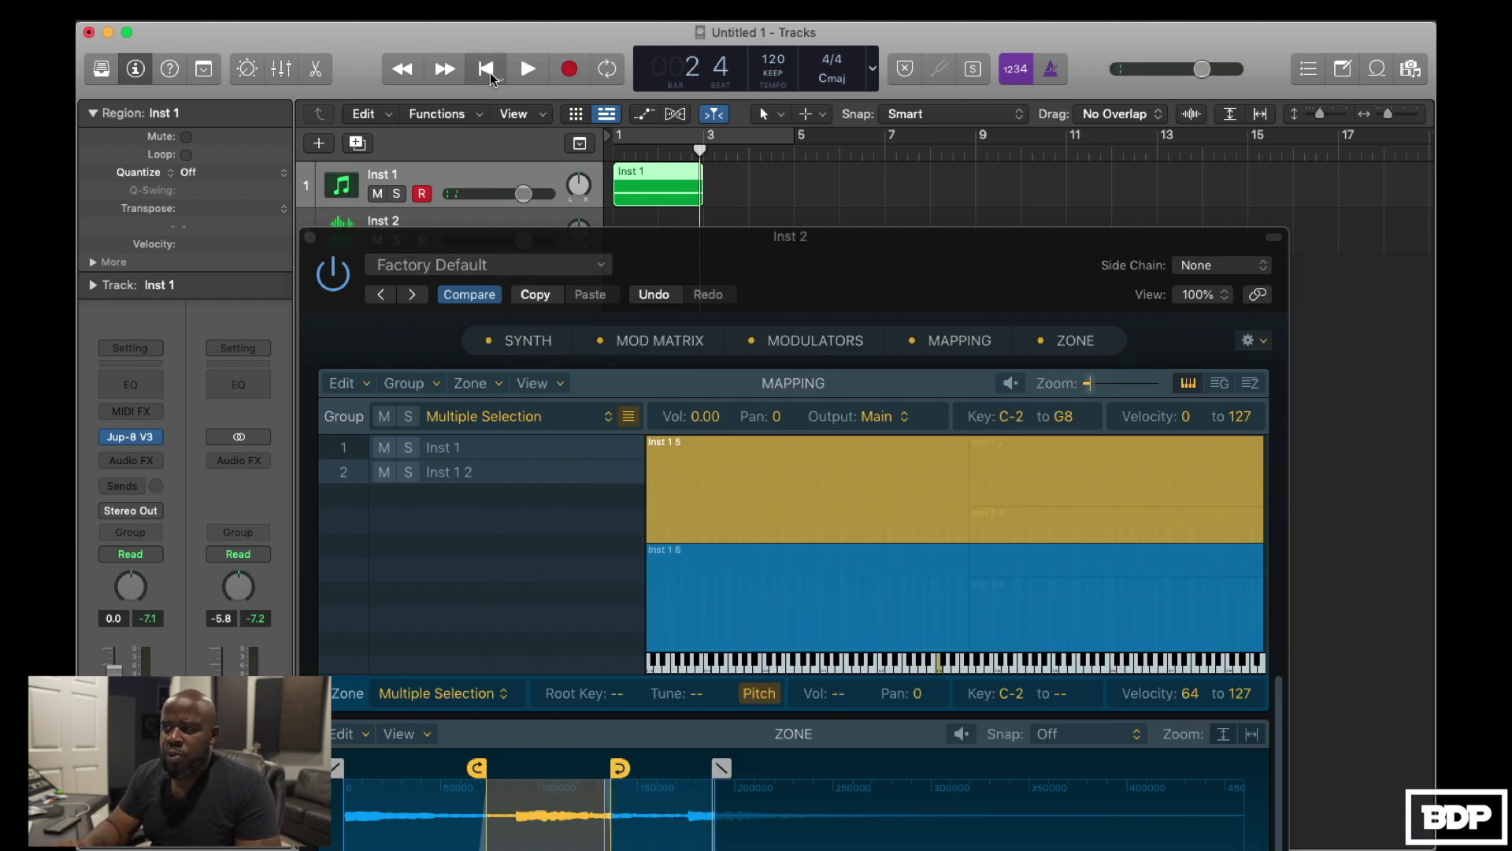
Step: Rewind and stop playback, drop the Inst 1 region into the Sampler as group Inst 1 3, and reselect Inst 2
{"action": "left_click", "coordinate": [488, 69]}
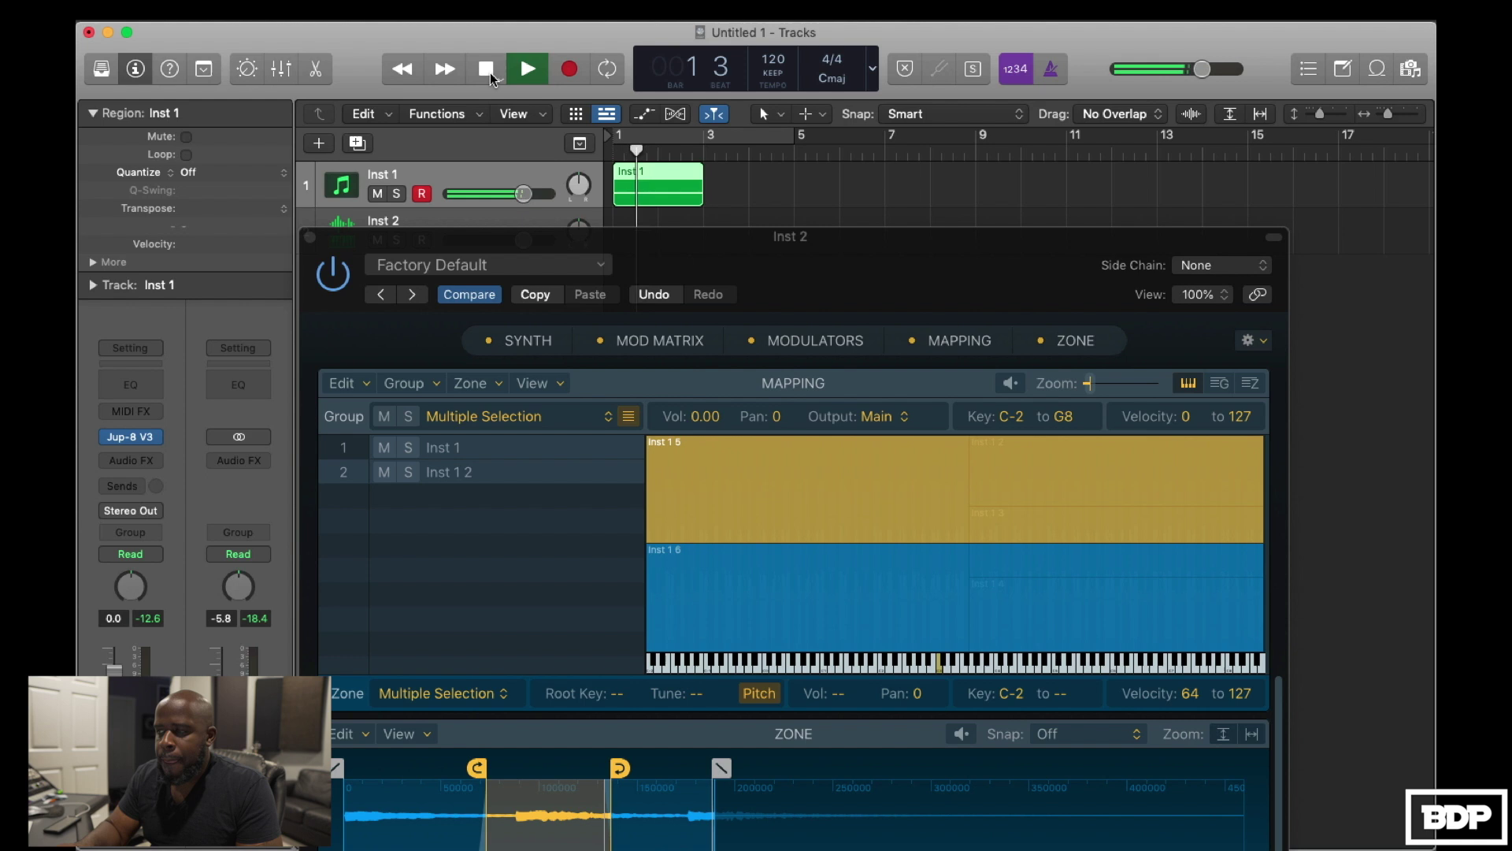
{"action": "left_click", "coordinate": [490, 72]}
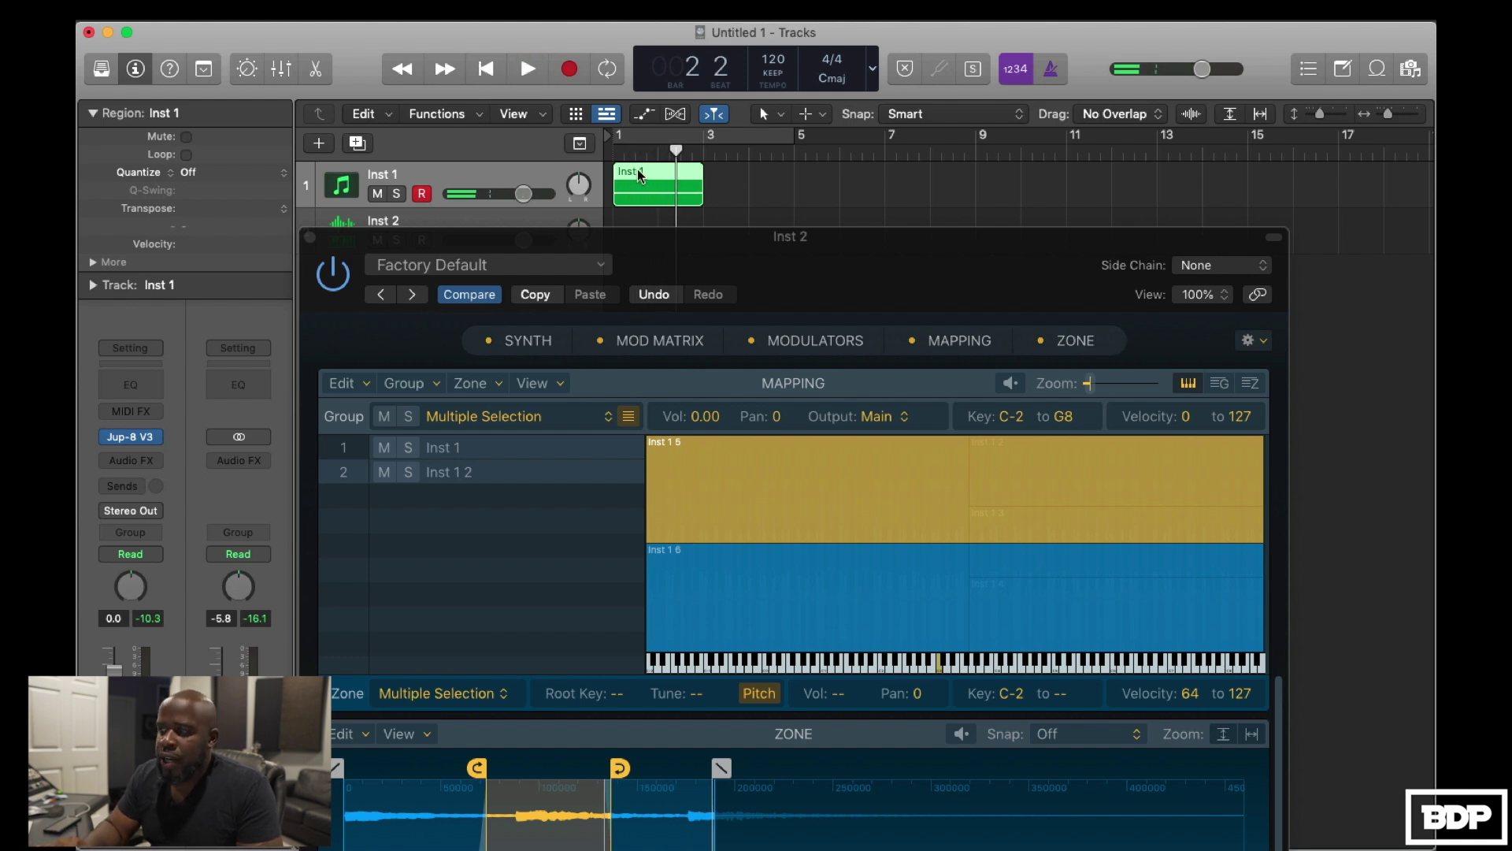
{"action": "mouse_move", "coordinate": [639, 169]}
{"action": "left_mouse_down"}
{"action": "mouse_move", "coordinate": [1131, 359]}
{"action": "mouse_move", "coordinate": [1161, 345]}
{"action": "left_mouse_up"}
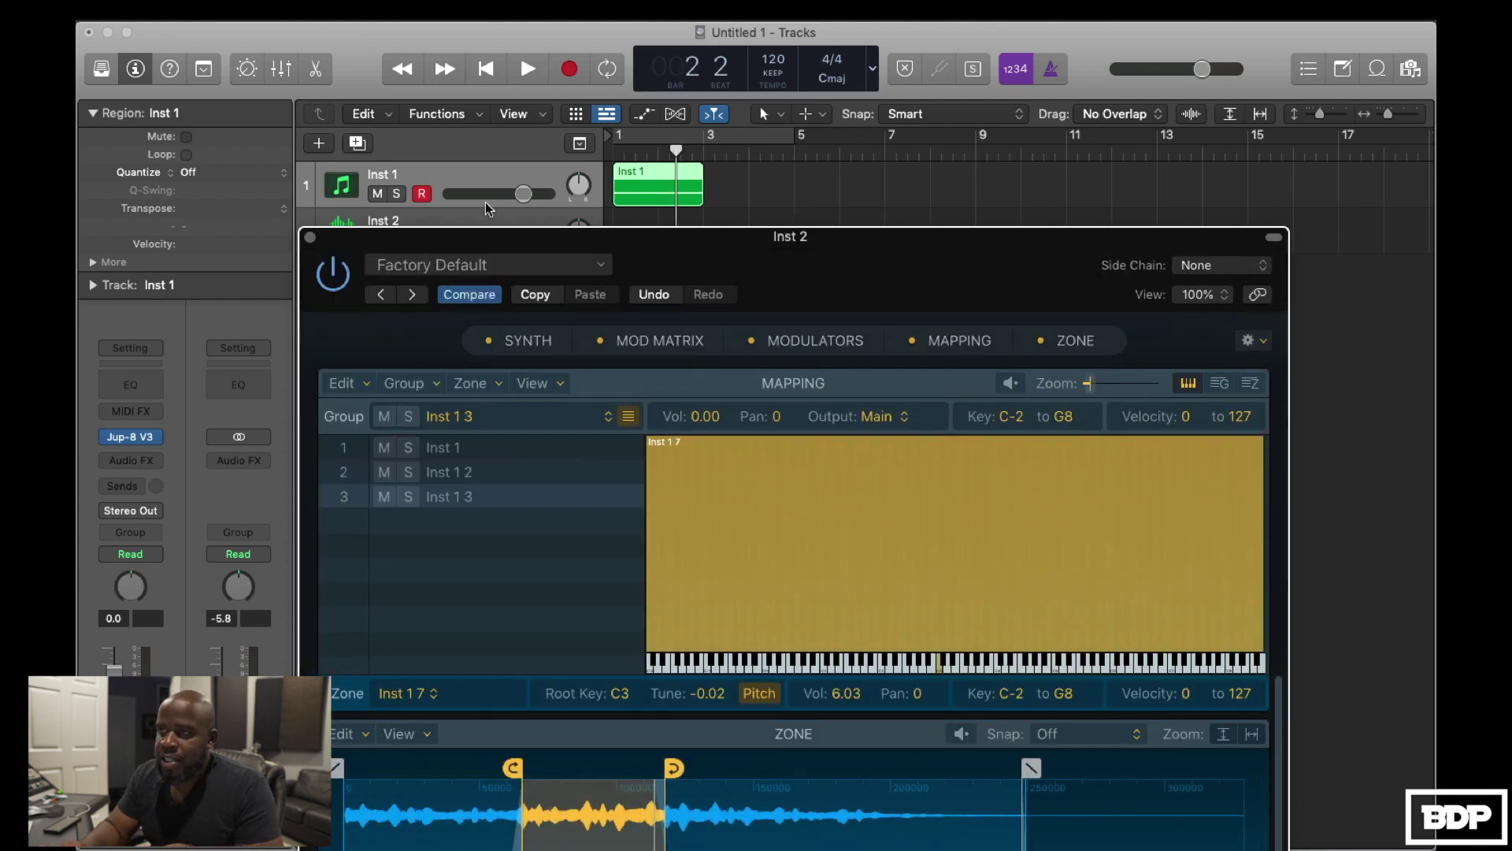
{"action": "left_click", "coordinate": [483, 225]}
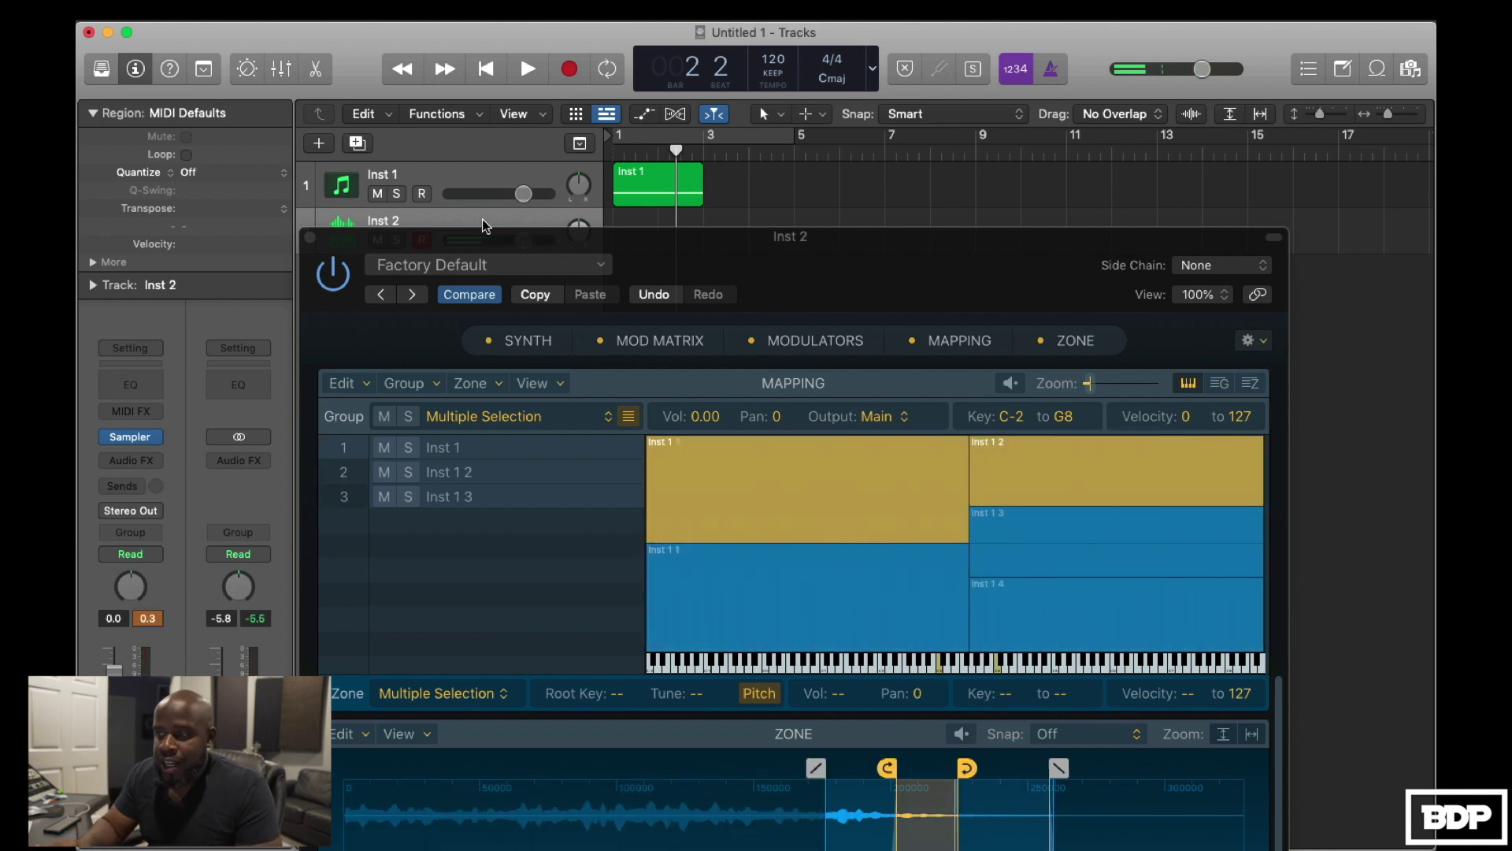
Step: Normalize the loudness of group Inst 1 3's zone, then select and audition all three groups
{"action": "left_click", "coordinate": [510, 511]}
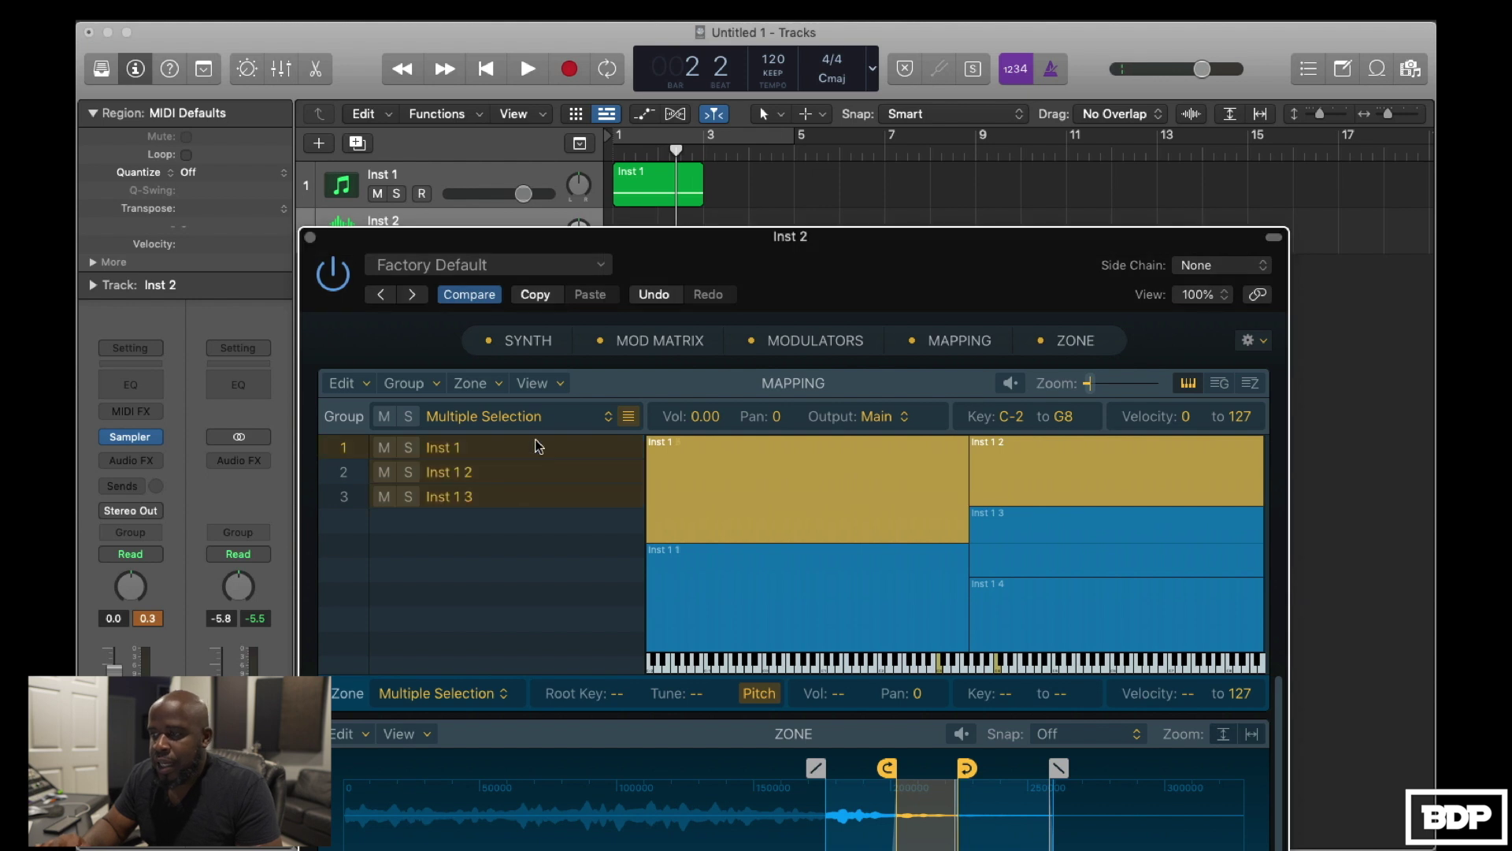
{"action": "left_click", "coordinate": [517, 531]}
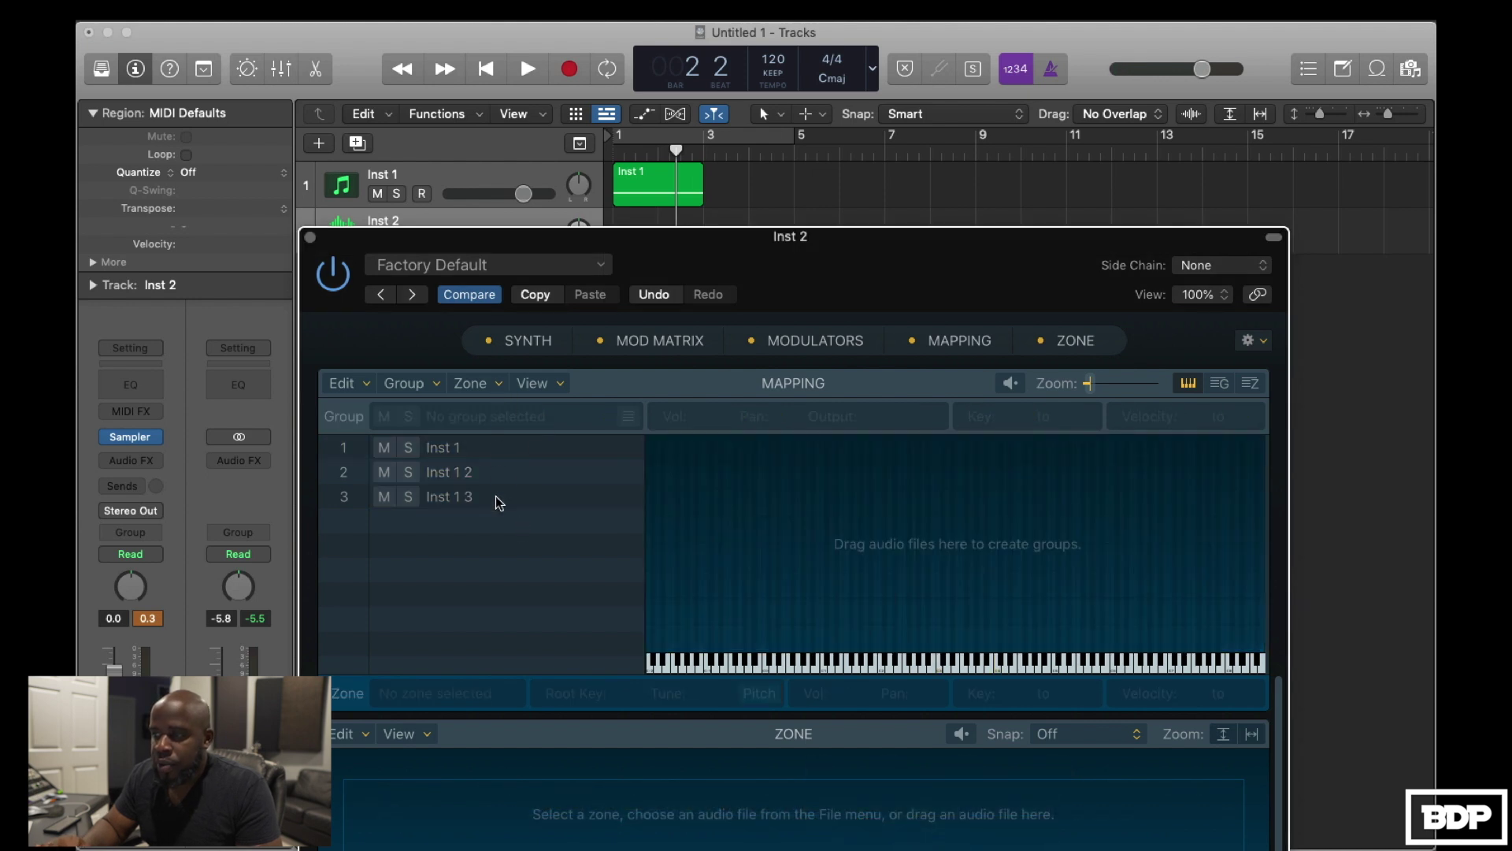
{"action": "left_click", "coordinate": [496, 499]}
{"action": "left_click", "coordinate": [502, 379]}
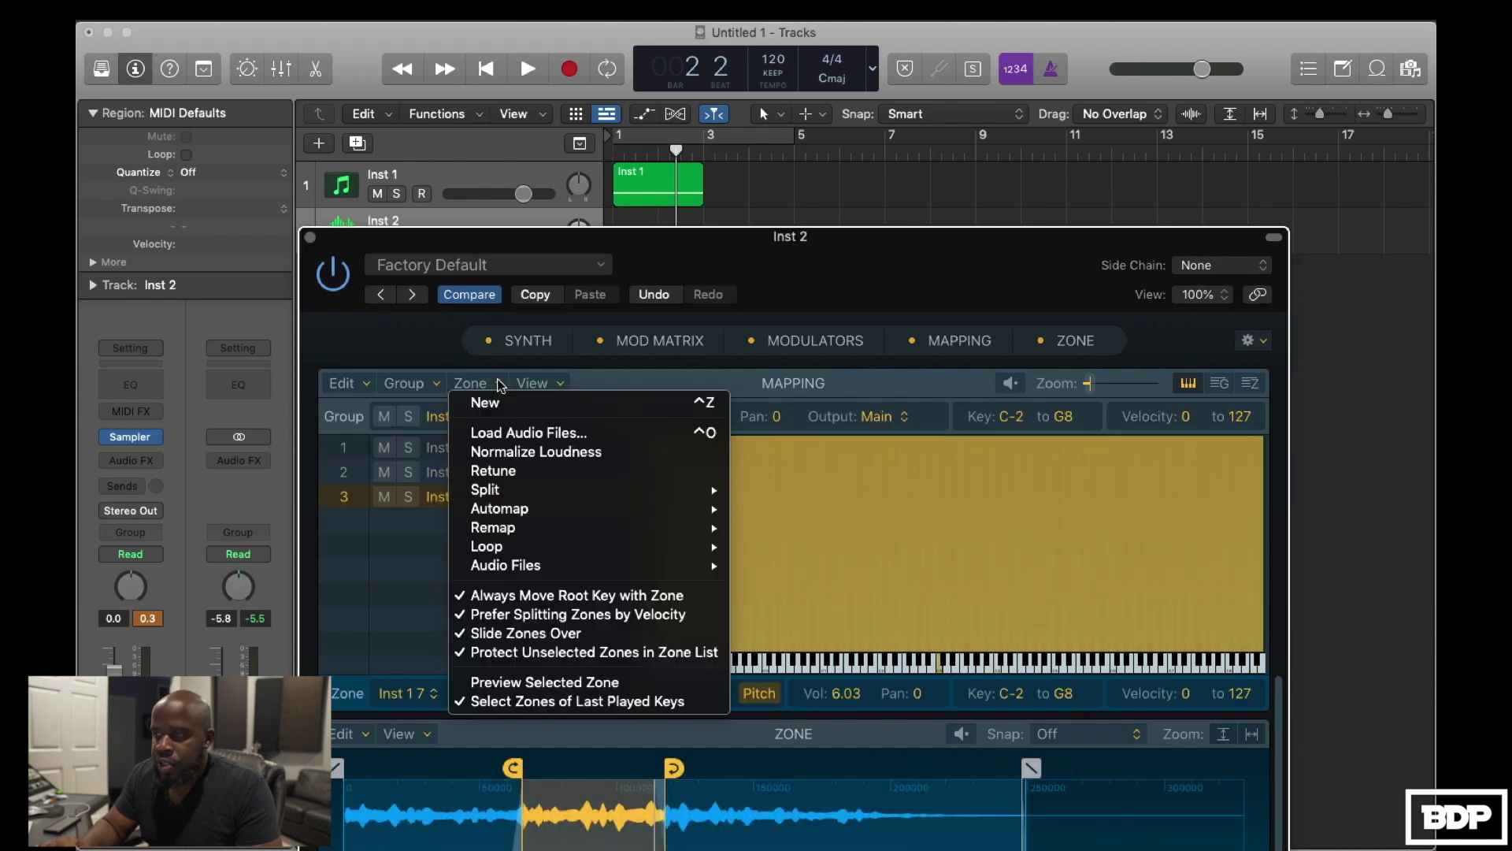
{"action": "left_click", "coordinate": [503, 447]}
{"action": "left_click", "coordinate": [501, 456], "text": "shift"}
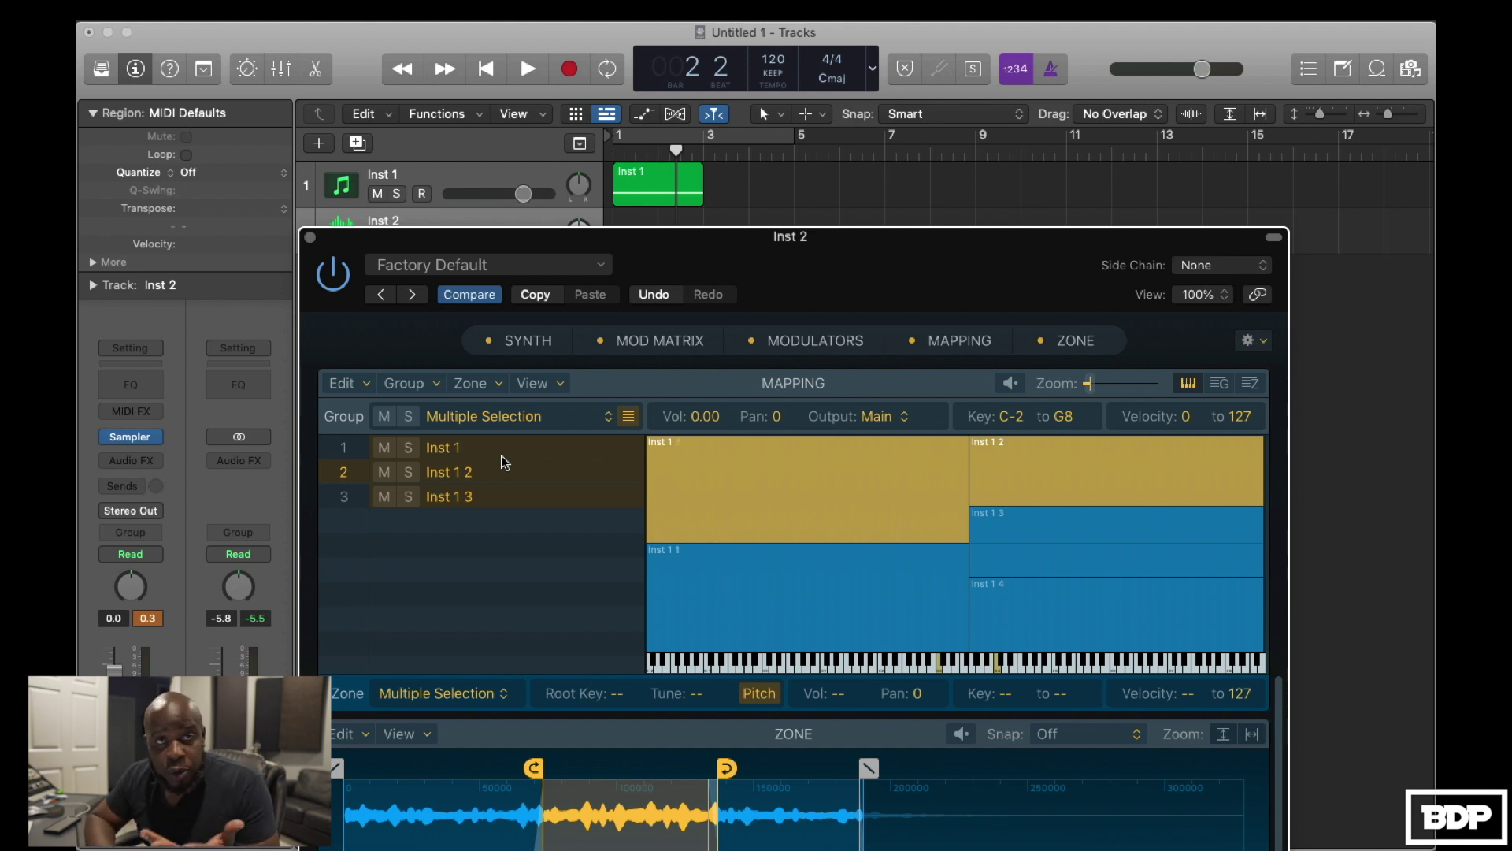
{"action": "key", "text": "Down"}
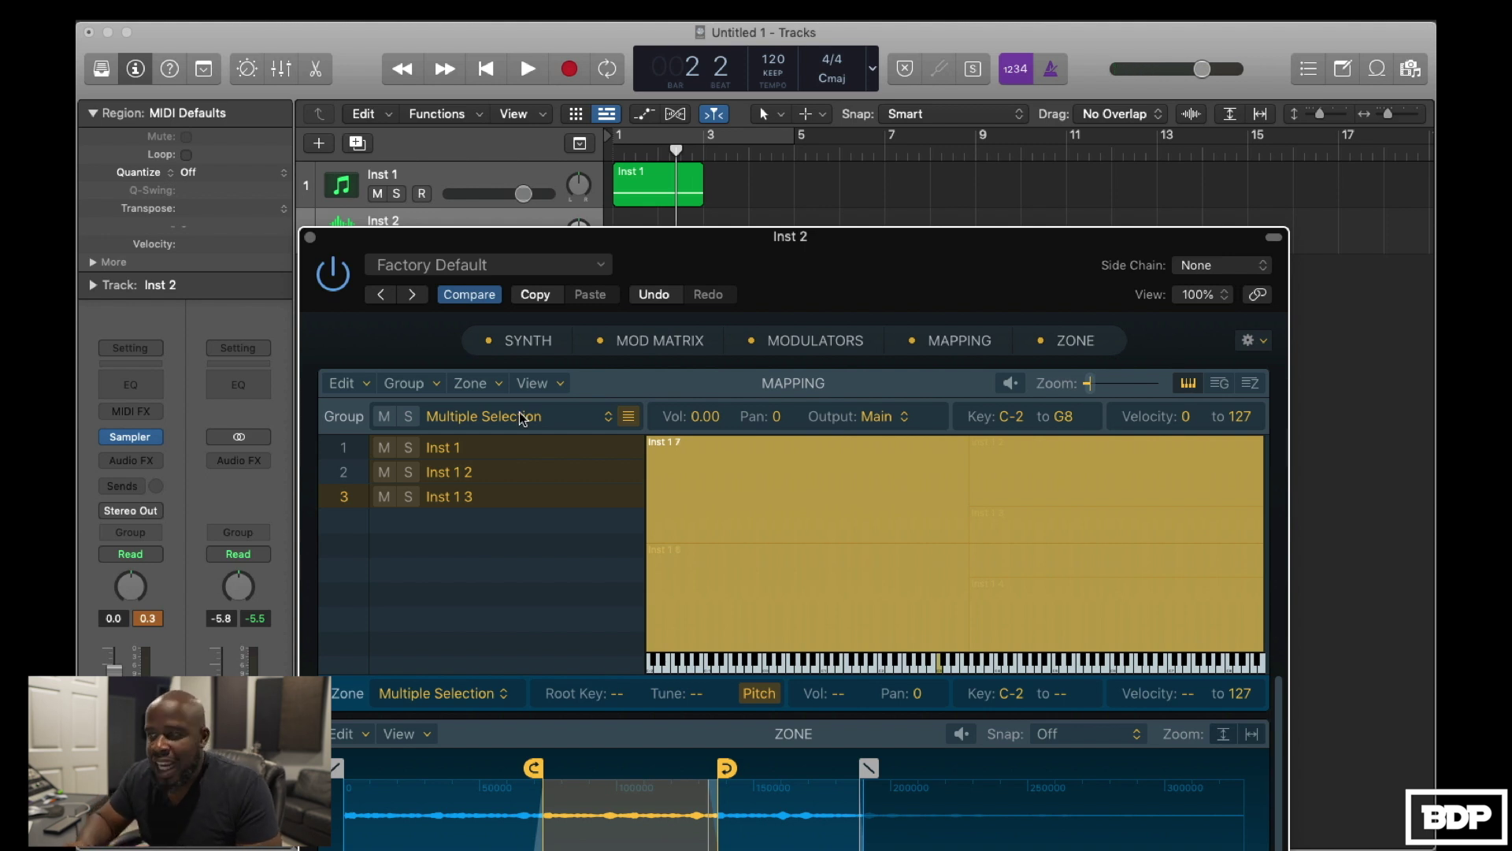
Step: Save the instrument as 'YT Sound', overwriting the existing YT Sound.exs file
{"action": "left_click", "coordinate": [605, 269]}
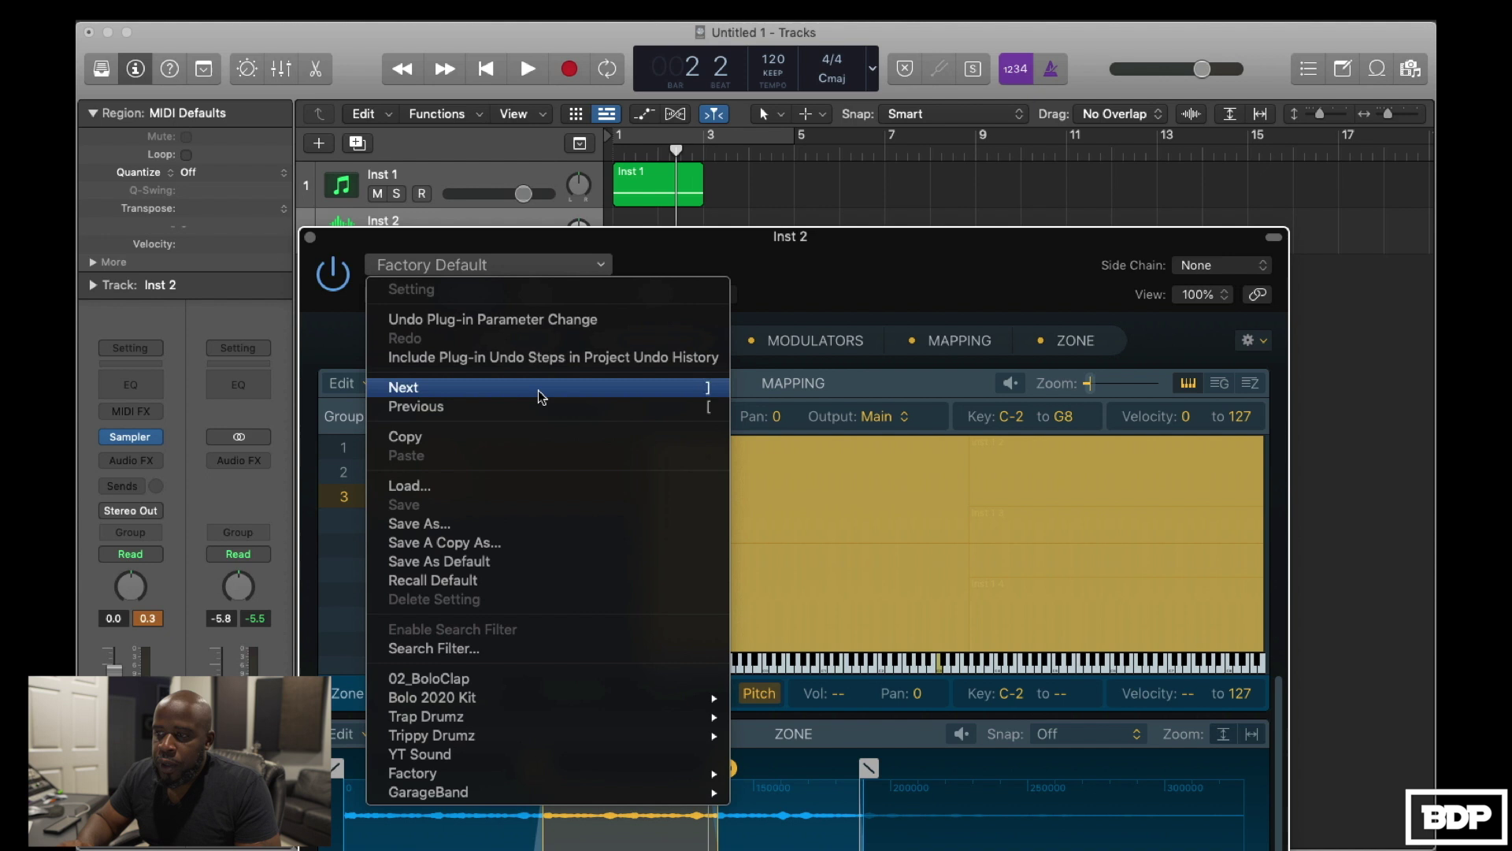
{"action": "left_click", "coordinate": [511, 527]}
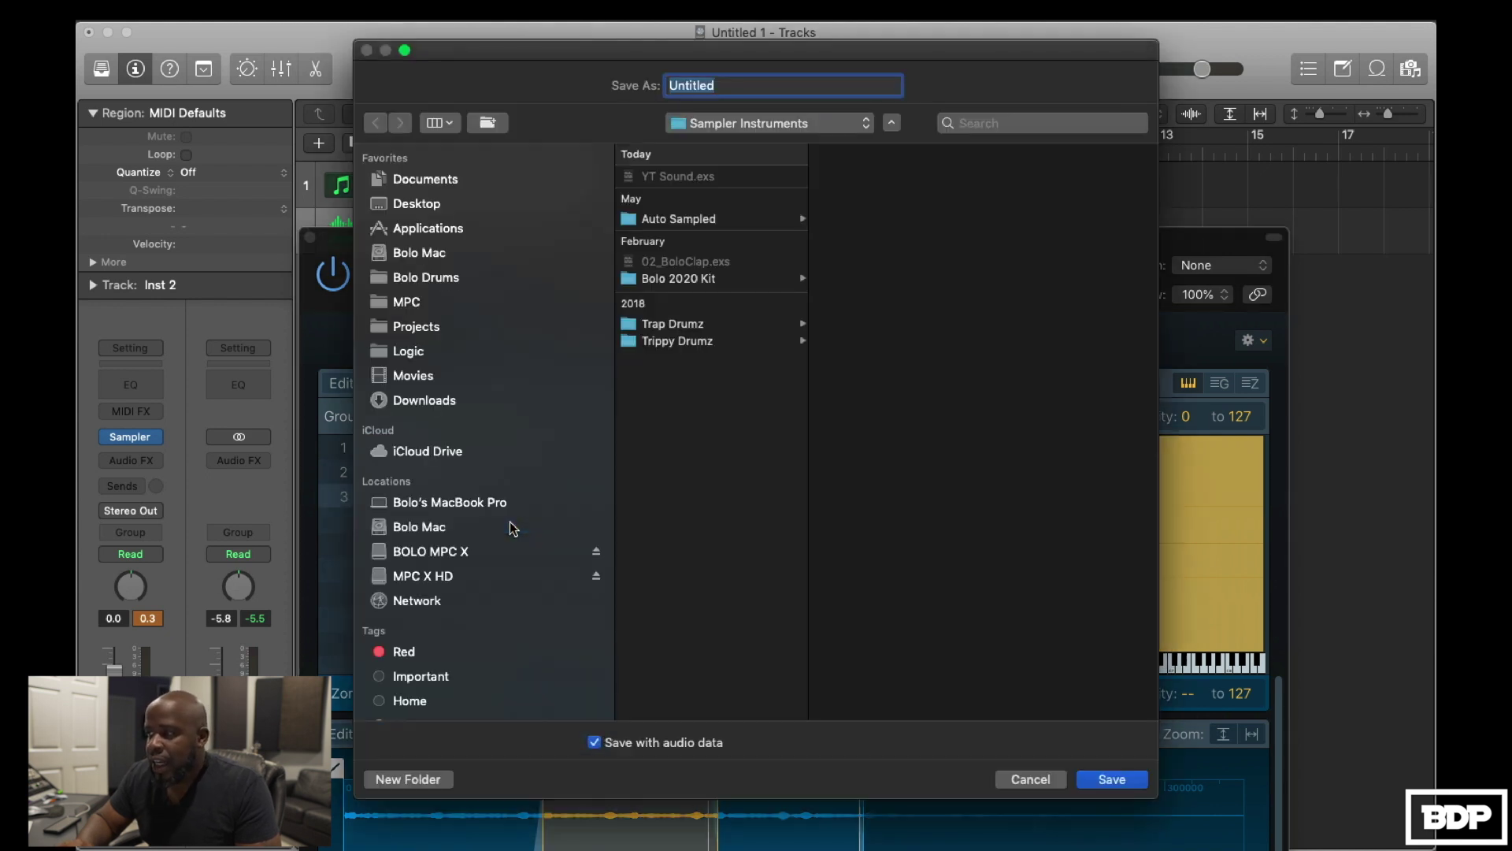
{"action": "left_click", "coordinate": [678, 176]}
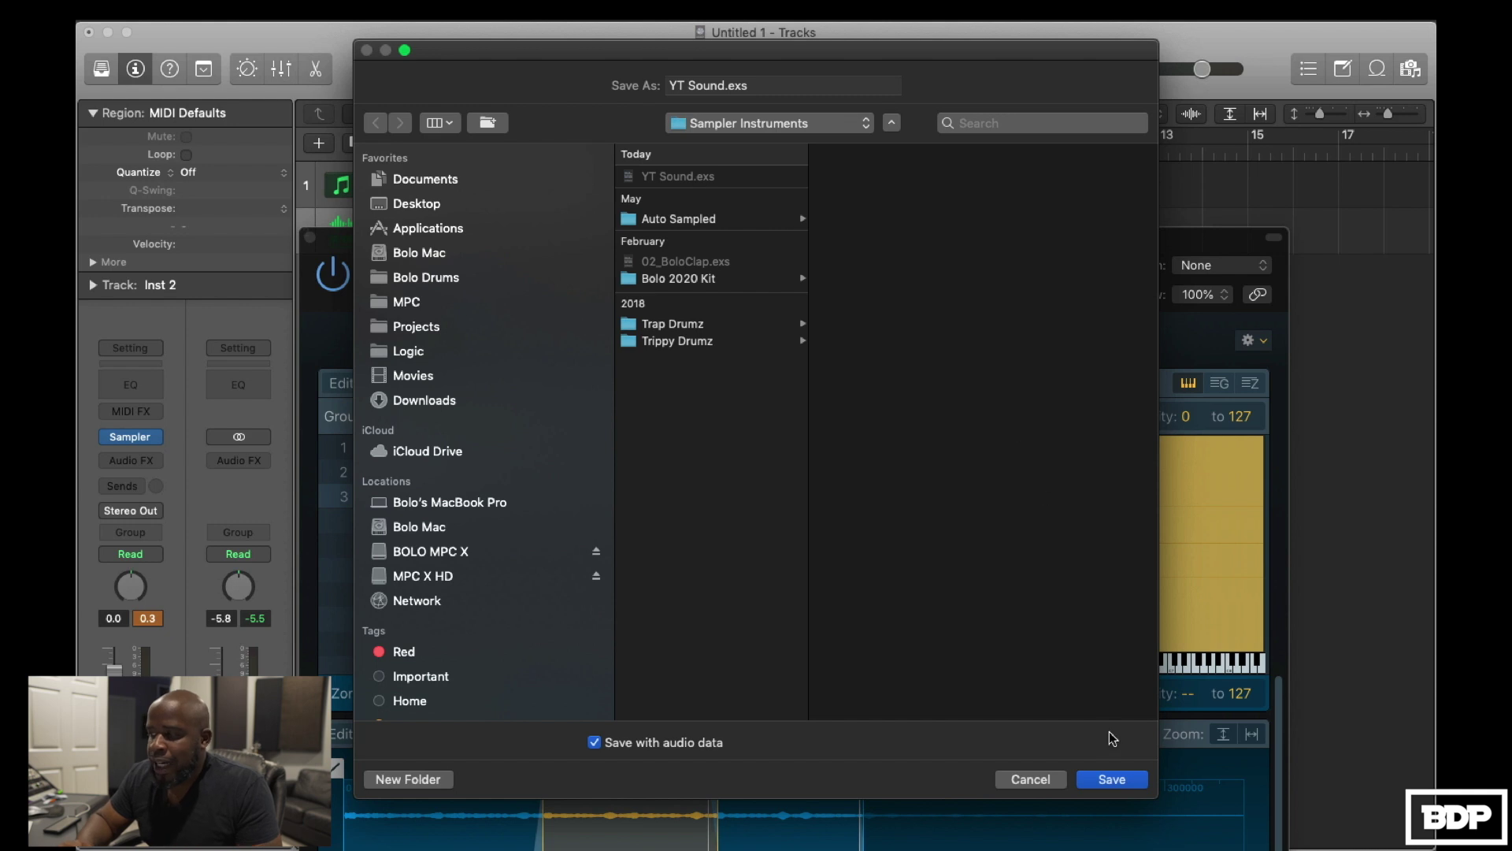
{"action": "left_click", "coordinate": [1111, 780]}
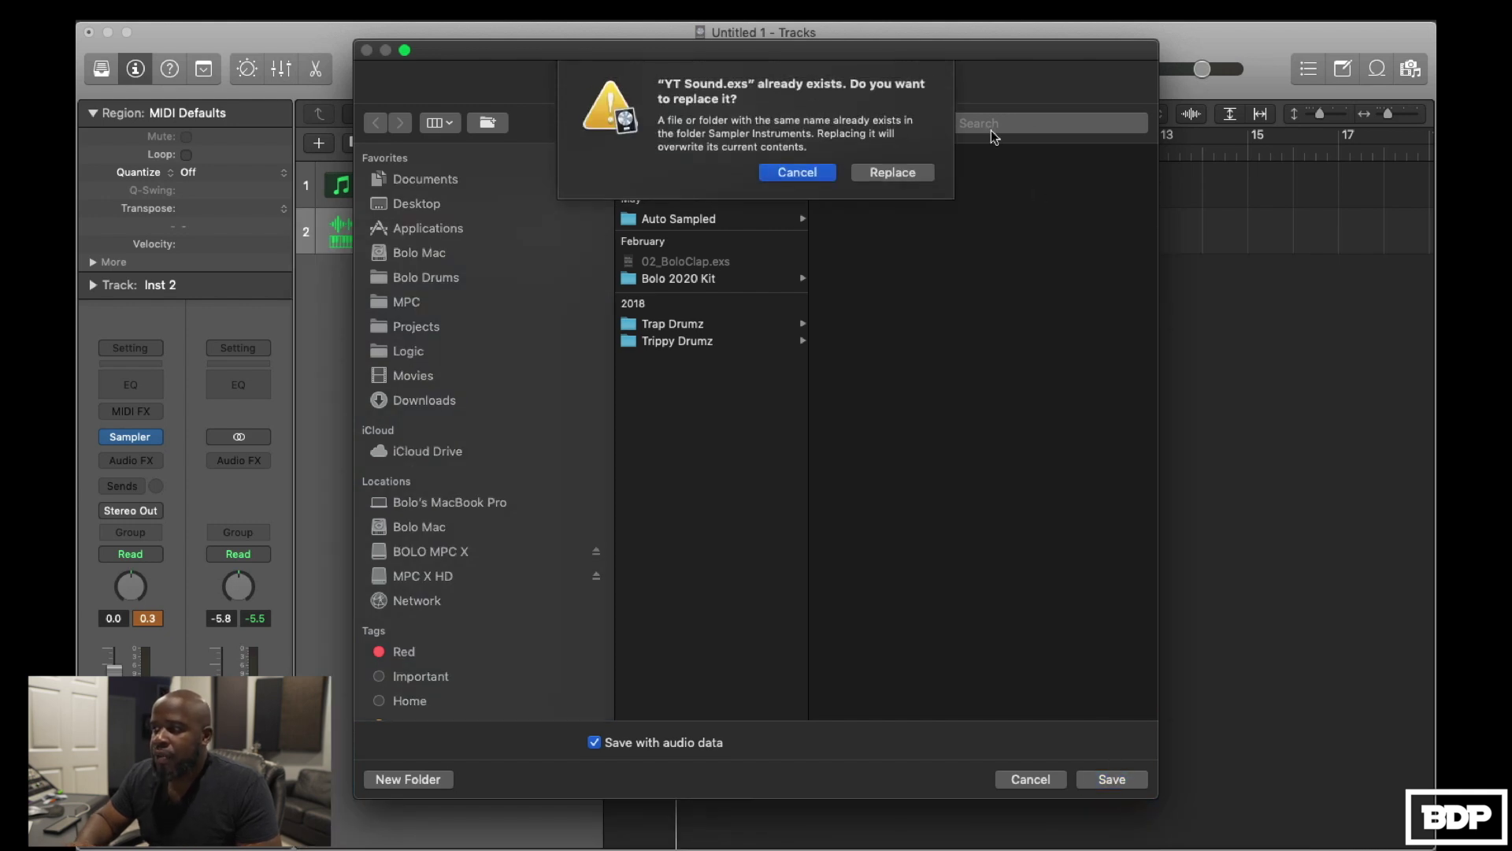
{"action": "left_click", "coordinate": [892, 172]}
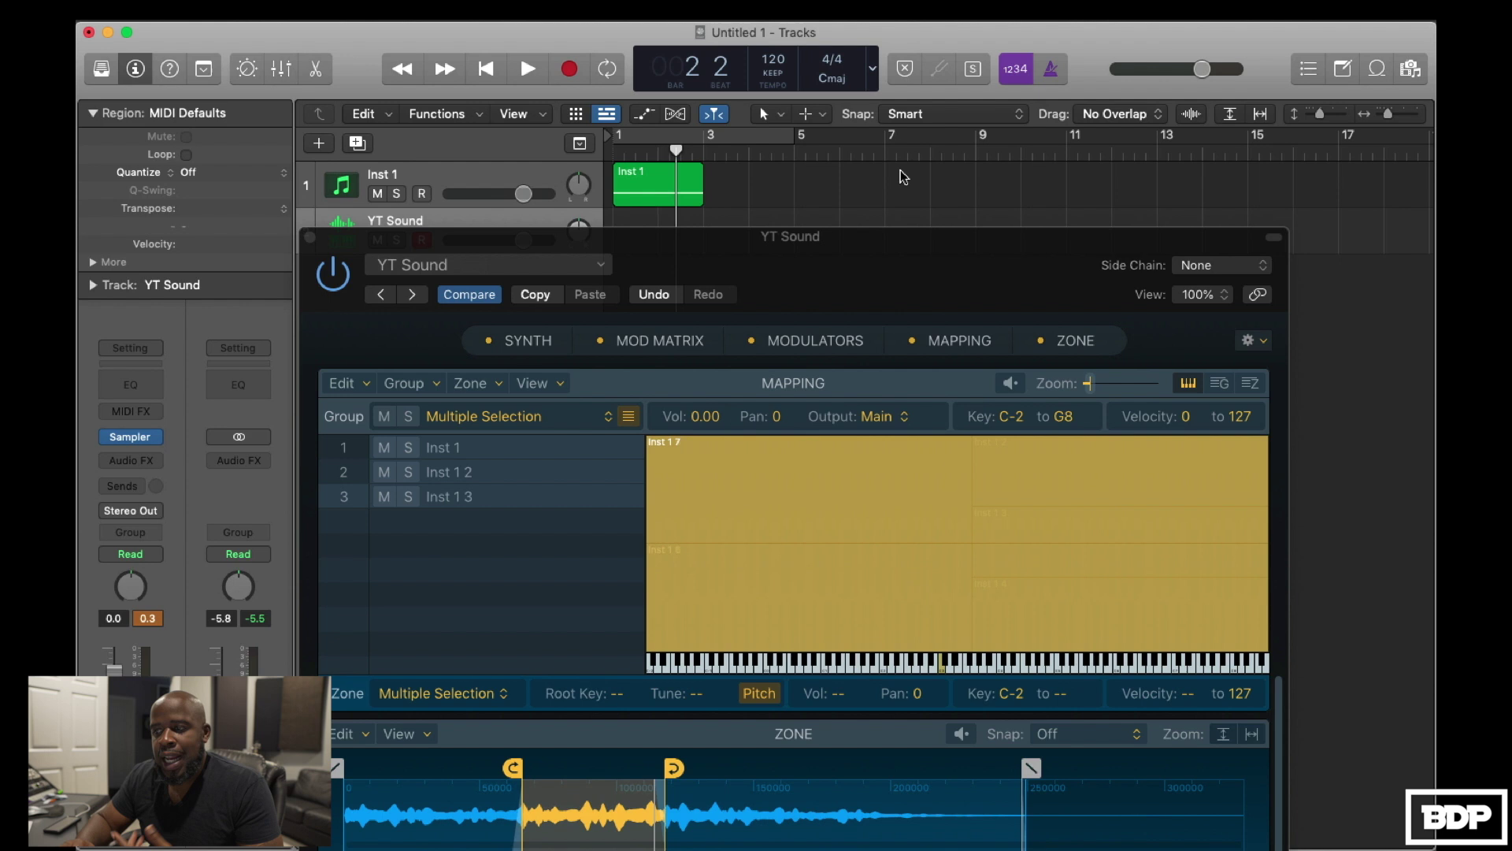